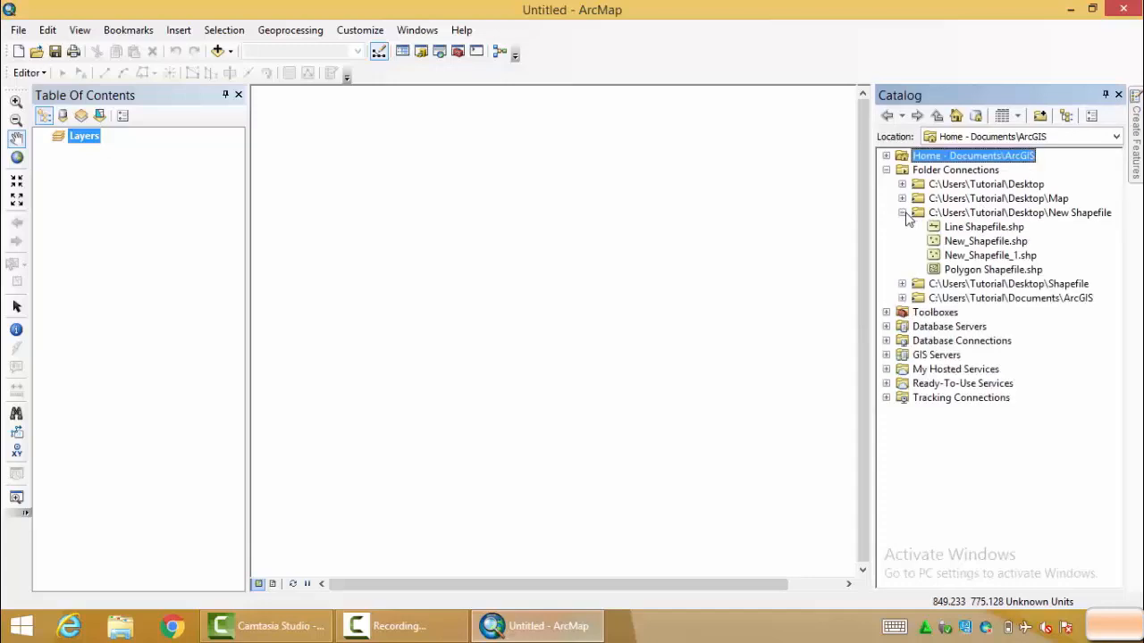
# Step: Add New_Shapefile.shp and New_Shapefile_1.shp from the New Shapefile folder to the map as layers, and close the Catalog
pyautogui.click(983, 242)
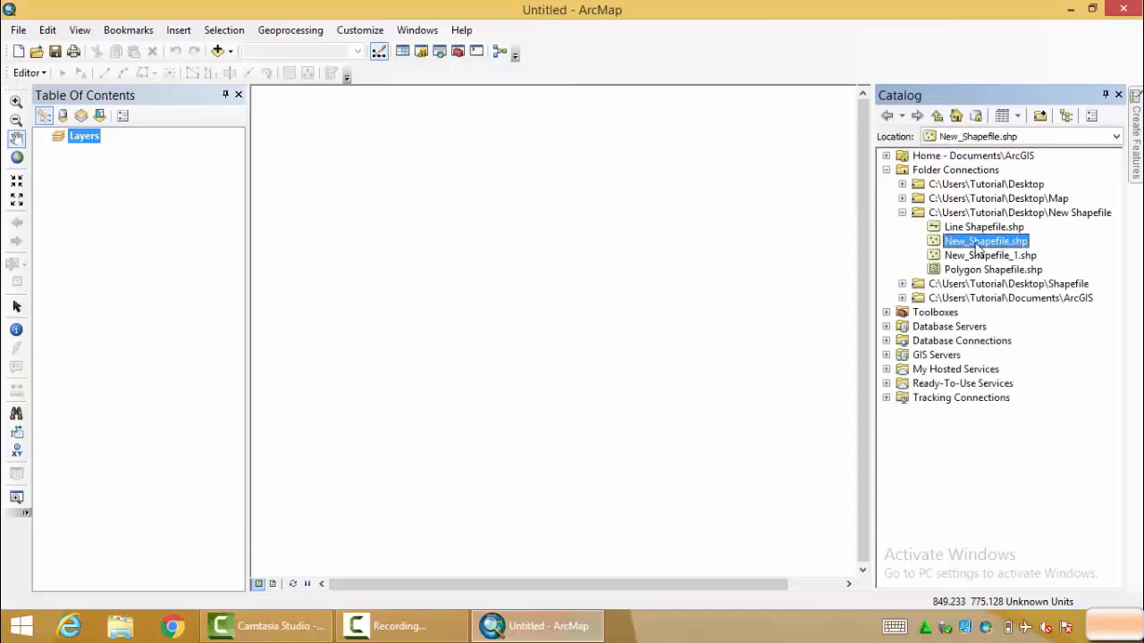
pyautogui.moveTo(295, 232); pyautogui.dragTo(138, 240)
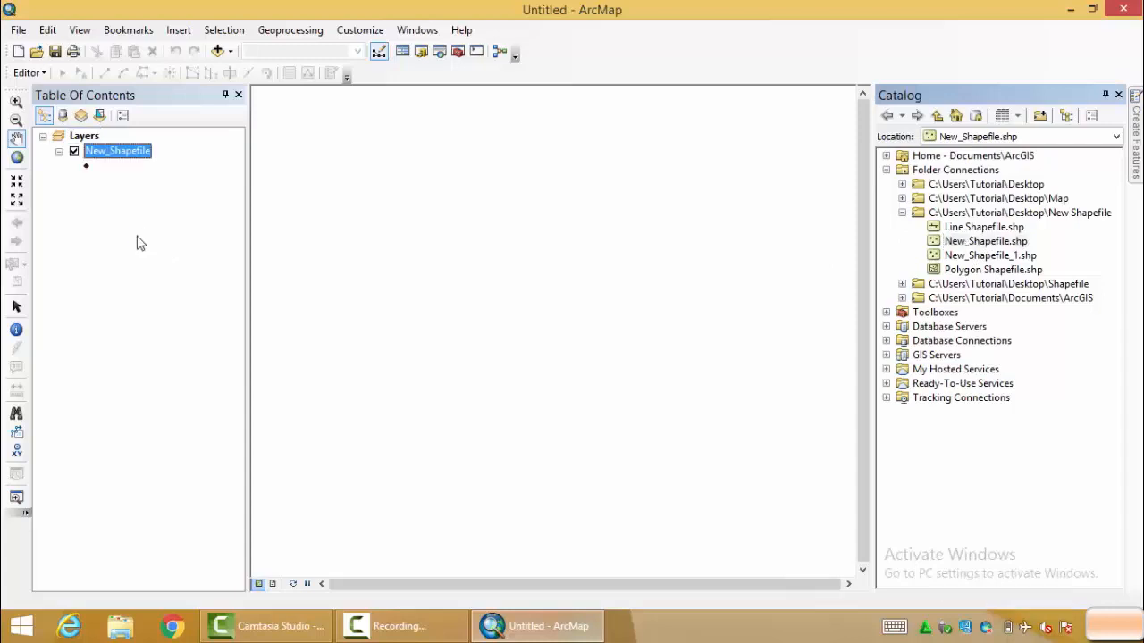
pyautogui.click(75, 153)
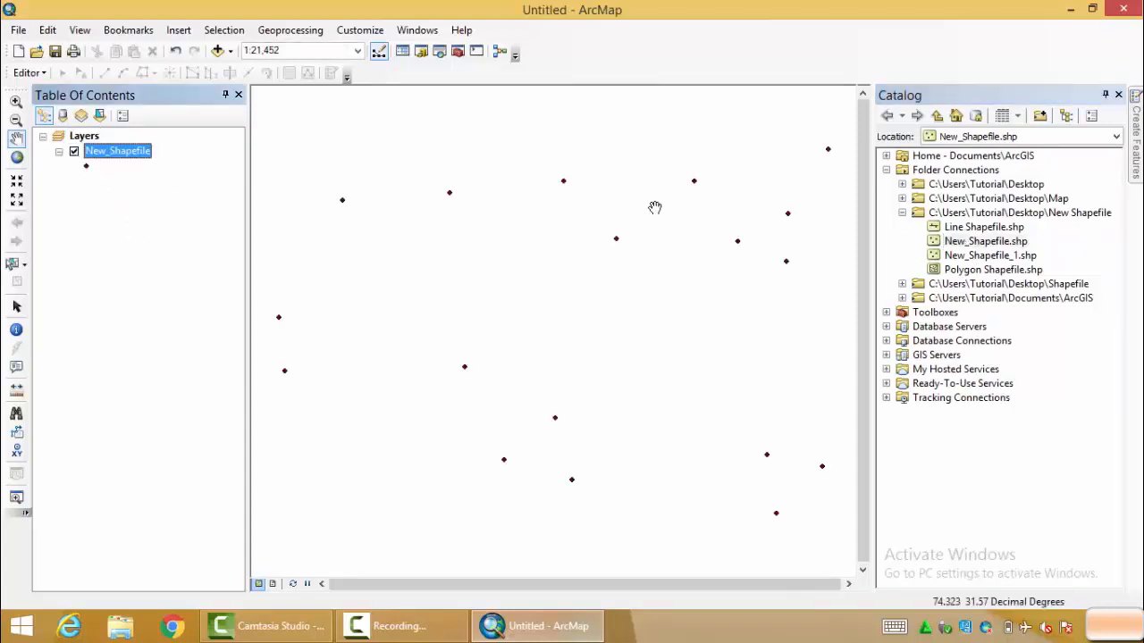
pyautogui.click(974, 258)
pyautogui.moveTo(976, 264)
pyautogui.mouseDown()
pyautogui.moveTo(128, 225)
pyautogui.moveTo(134, 187)
pyautogui.mouseUp()
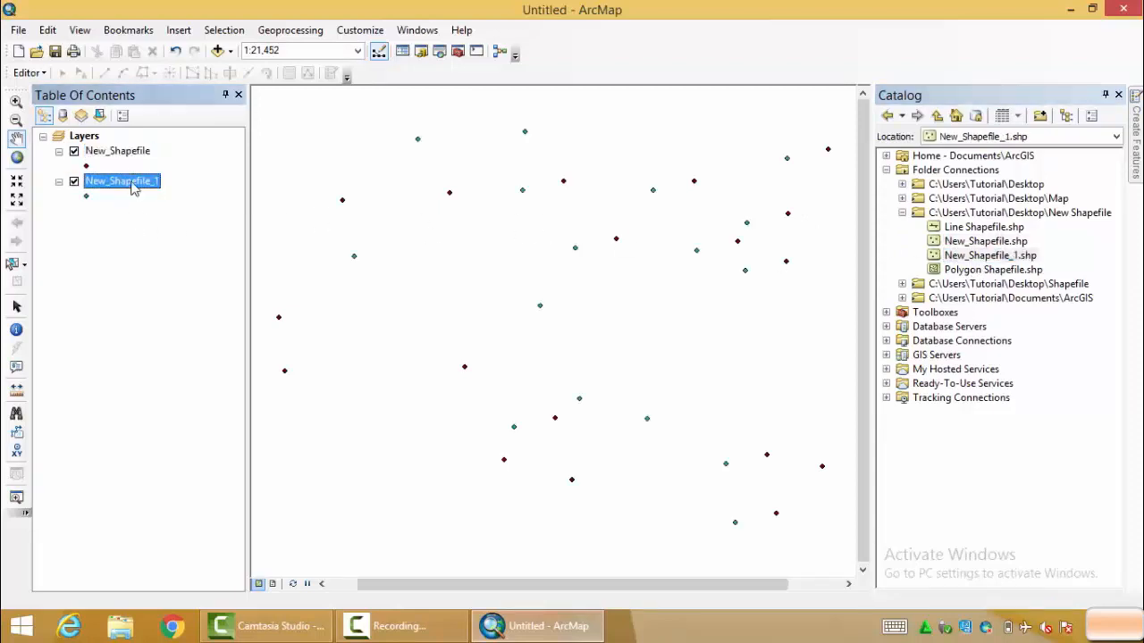
pyautogui.click(74, 183)
pyautogui.click(74, 182)
pyautogui.click(1118, 93)
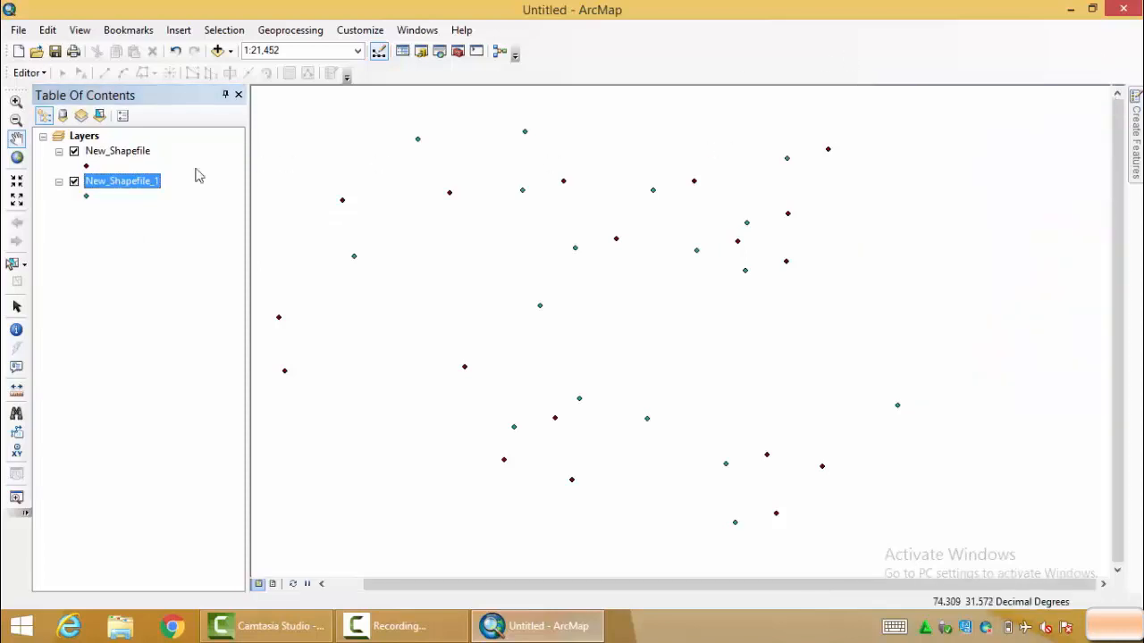
# Step: Change the point symbol color of the New_Shapefile layer to bright red
pyautogui.click(87, 166)
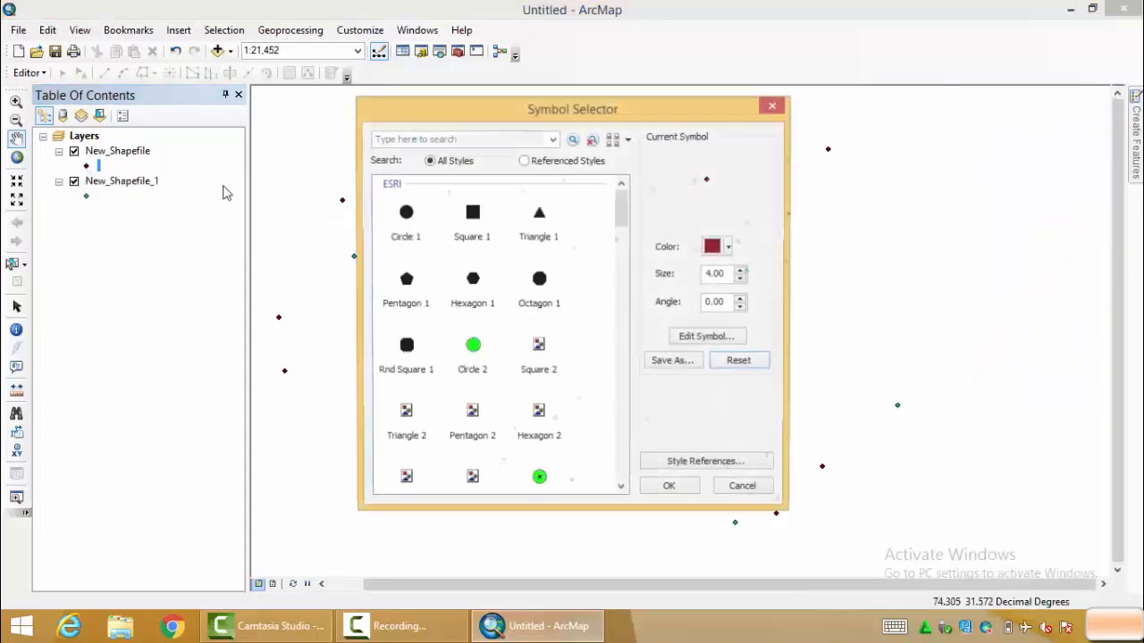
pyautogui.click(729, 248)
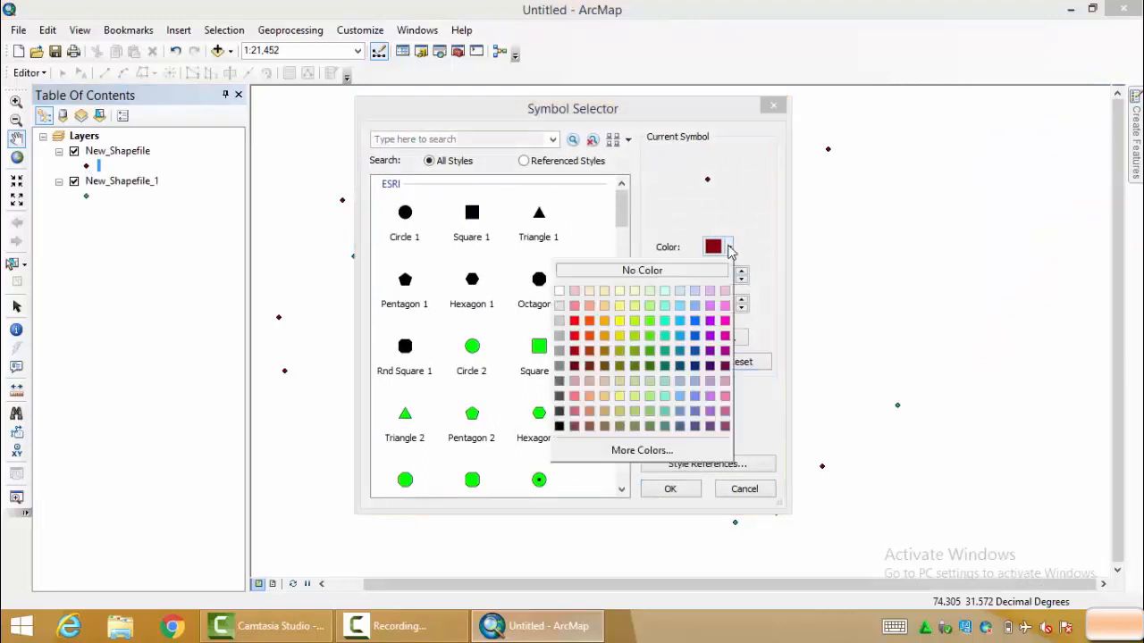
pyautogui.click(573, 320)
pyautogui.click(670, 492)
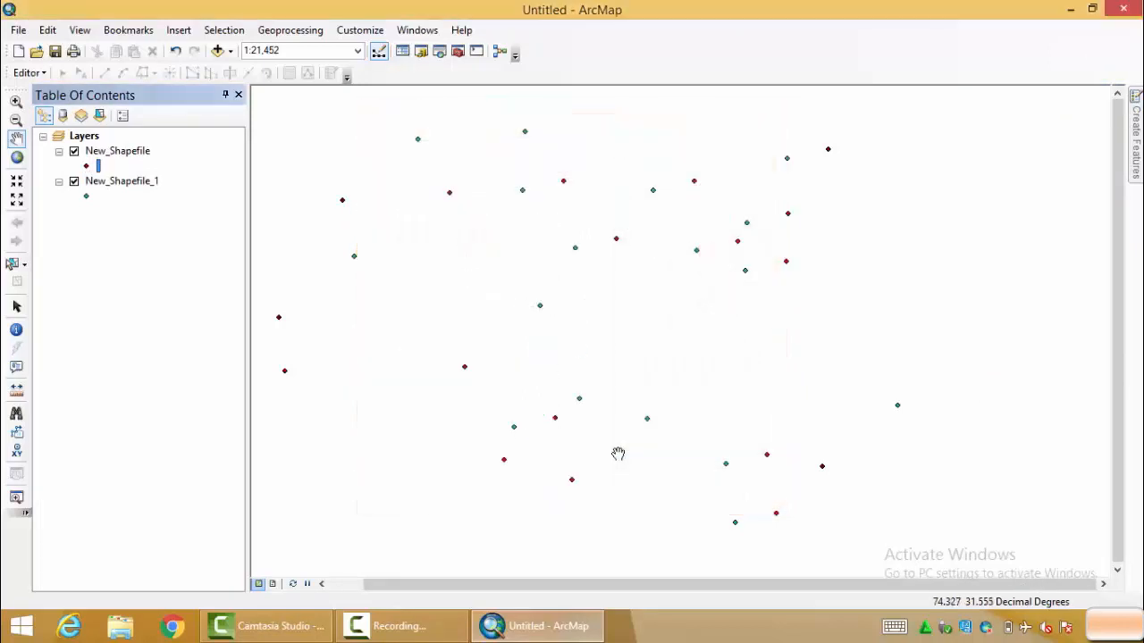
# Step: Change the point symbol color of the New_Shapefile_1 layer to blue
pyautogui.click(87, 197)
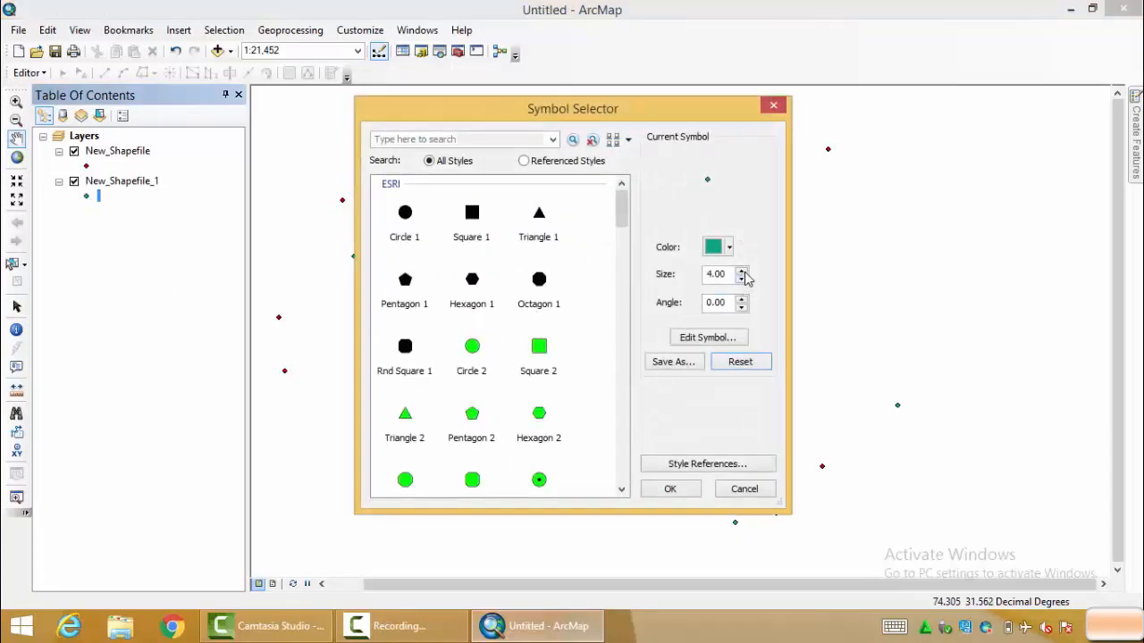
pyautogui.click(730, 247)
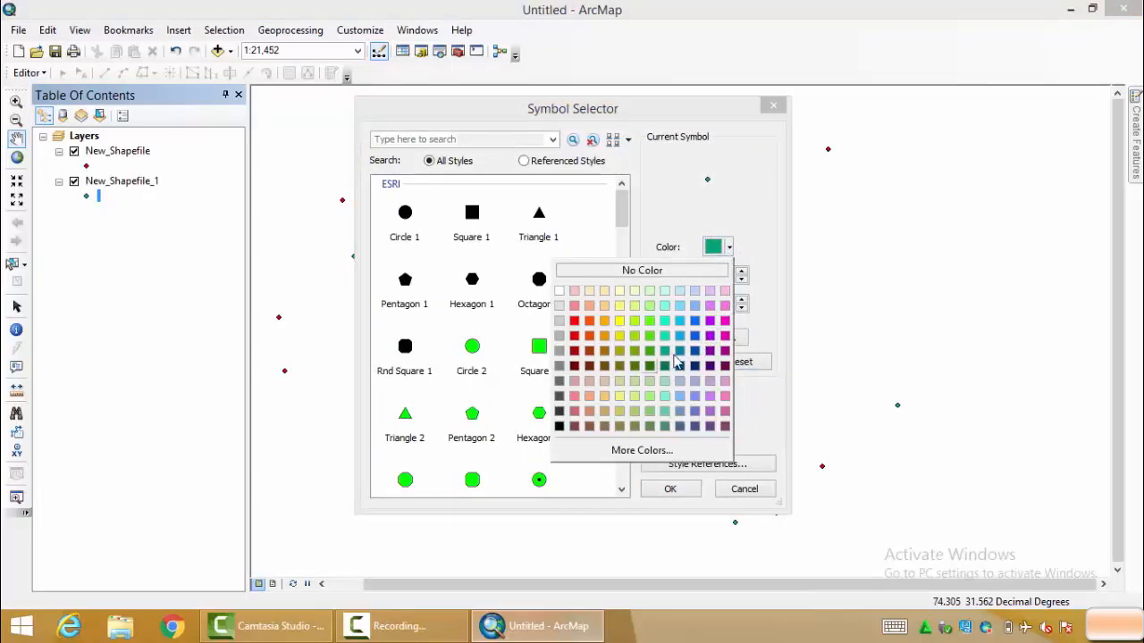
pyautogui.click(696, 322)
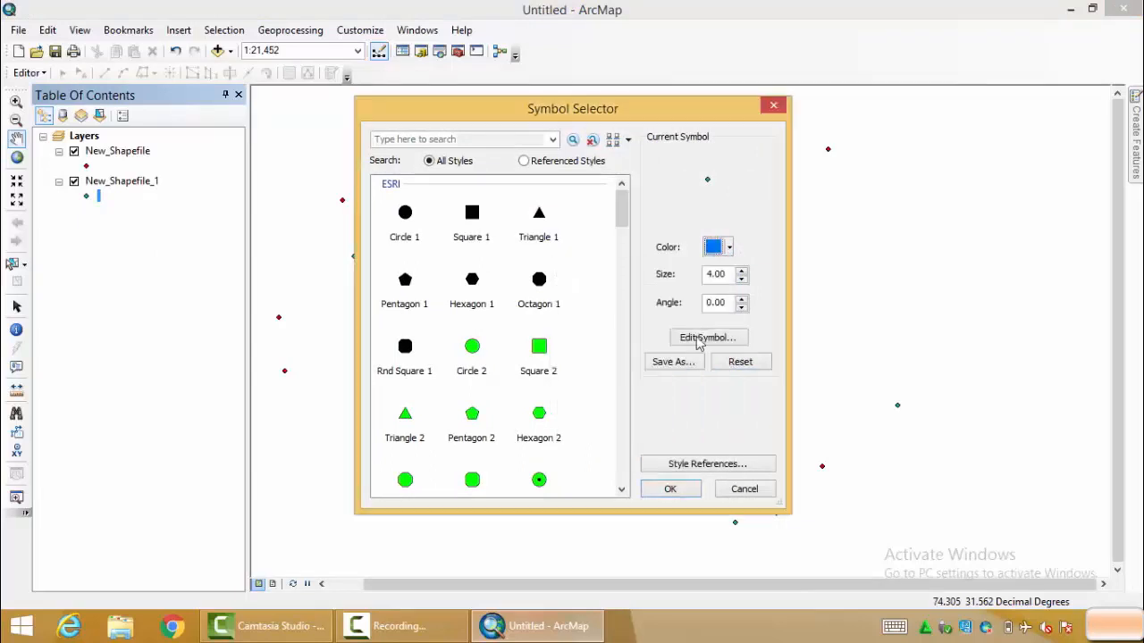
pyautogui.click(670, 489)
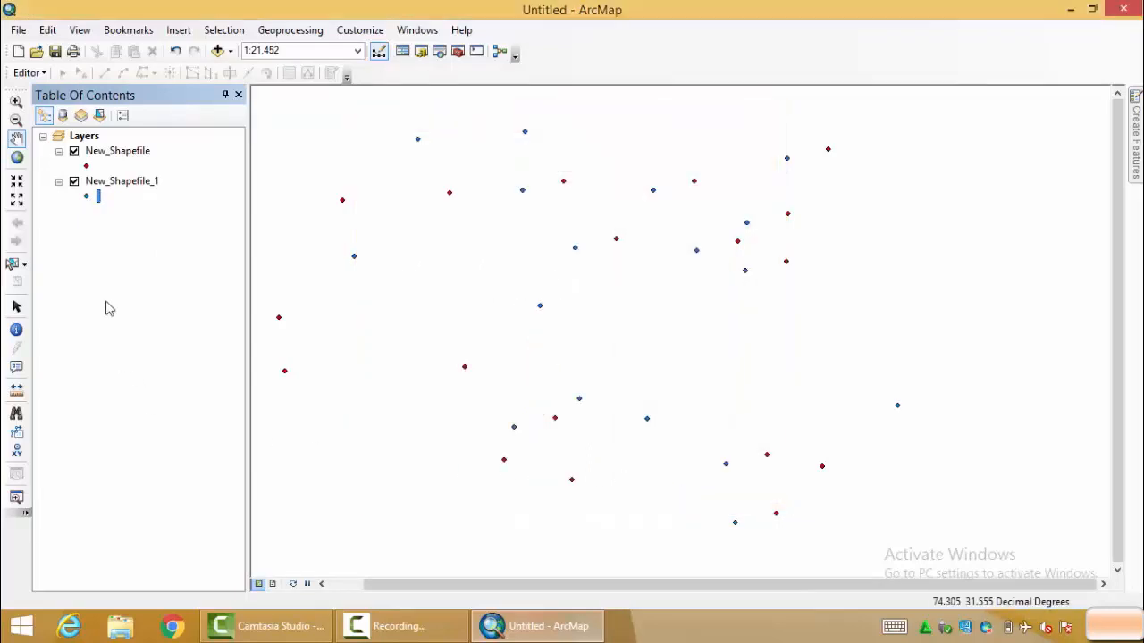
# Step: Increase the size of the red New_Shapefile point symbol so its points stand out clearly on the map
pyautogui.click(87, 167)
pyautogui.click(740, 270)
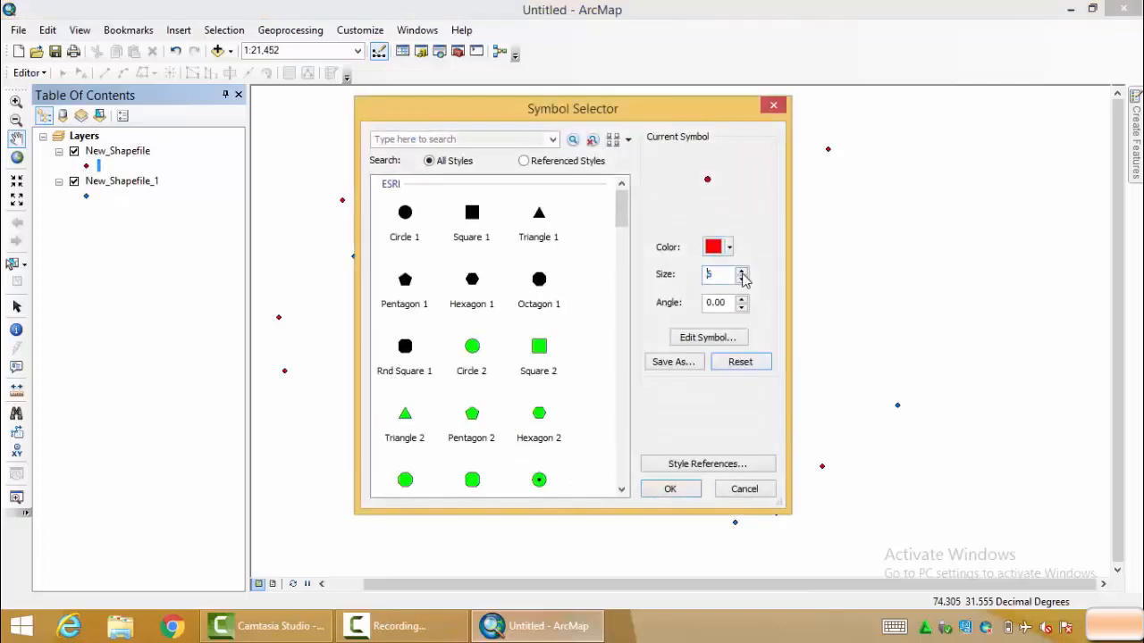
pyautogui.click(670, 489)
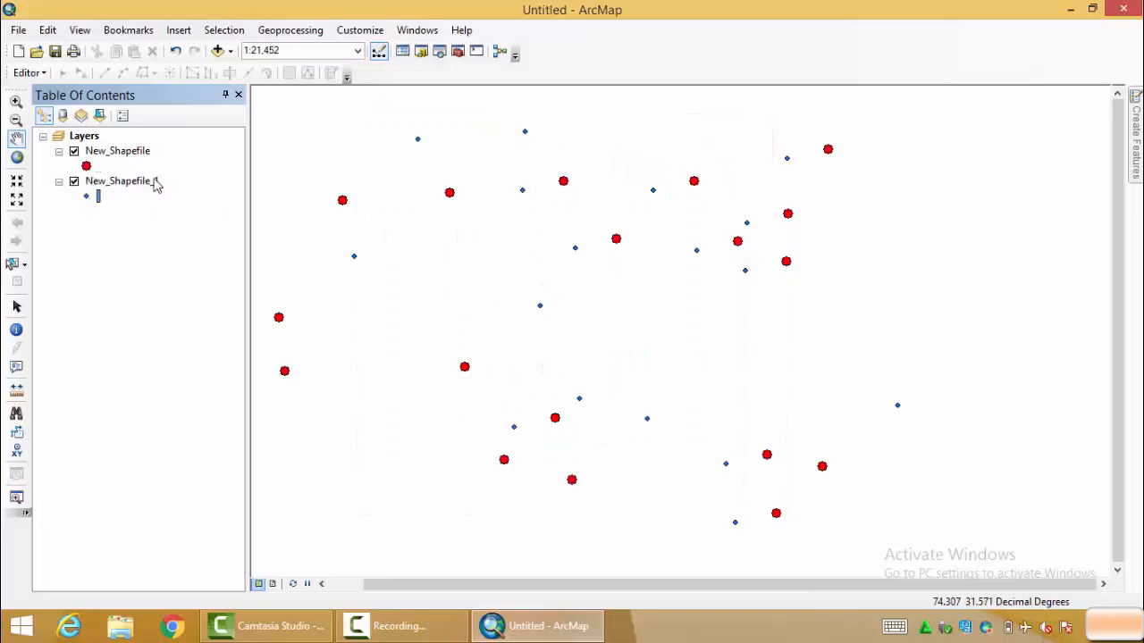
# Step: Enlarge the blue New_Shapefile_1 point symbol to match the size of the red points
pyautogui.click(93, 198)
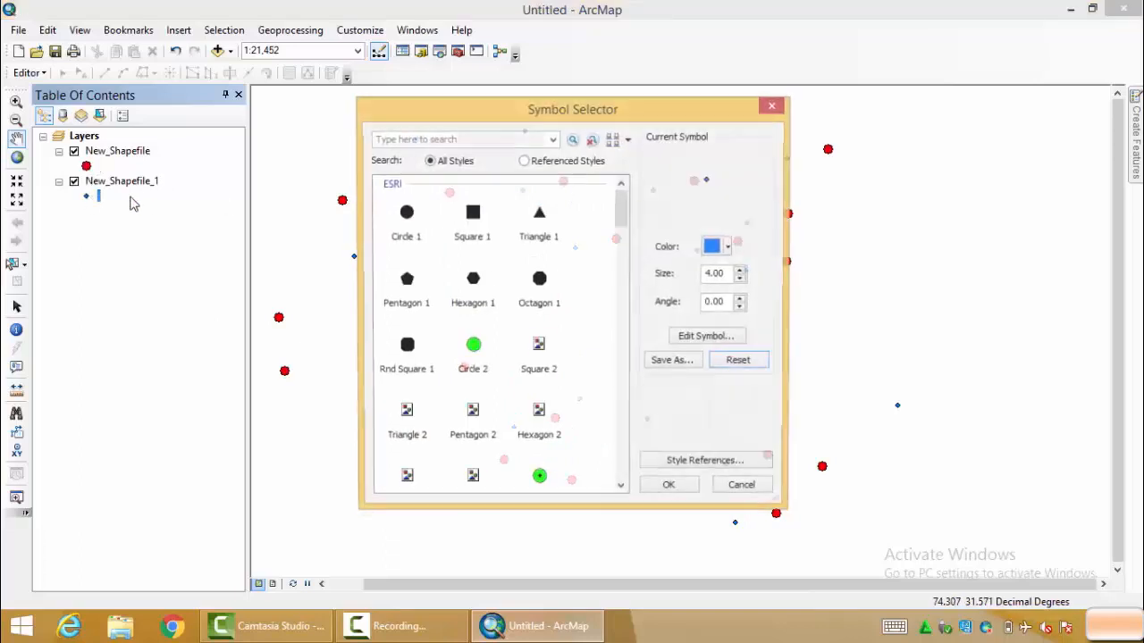
pyautogui.click(741, 270)
pyautogui.click(744, 271)
pyautogui.click(744, 271)
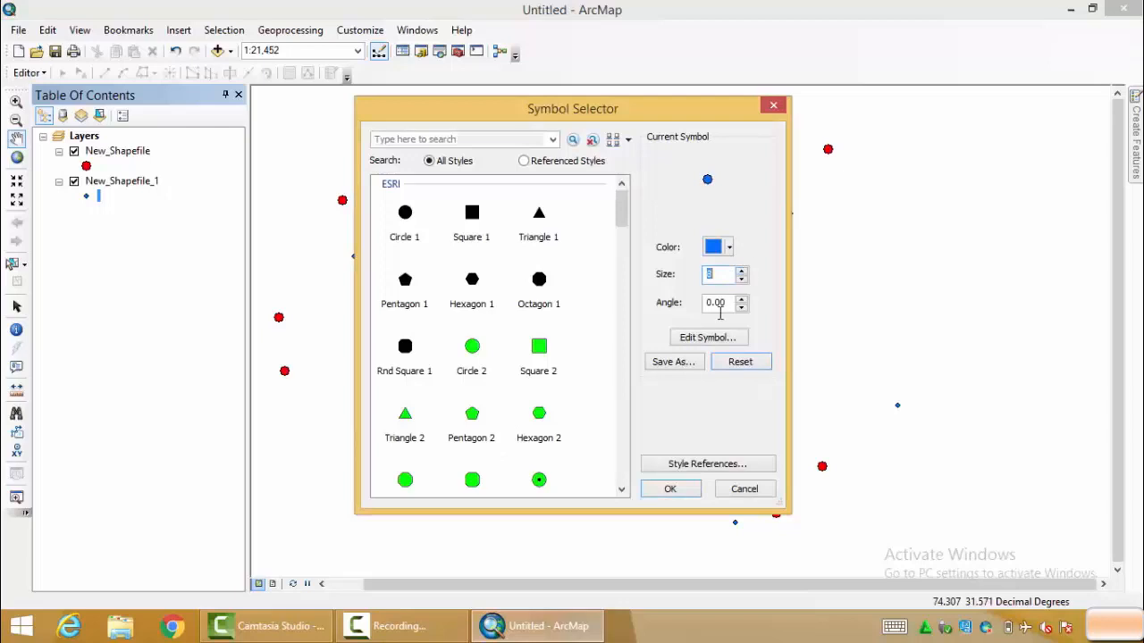
pyautogui.click(681, 491)
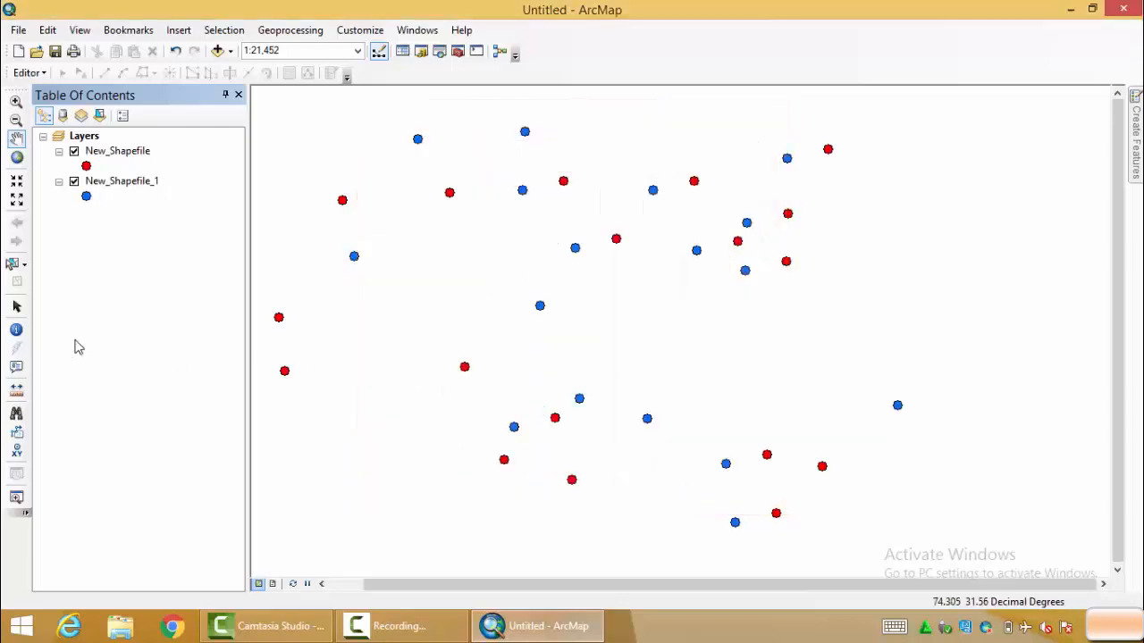
# Step: Examine the FID, Shape, Id and Name fields in New_Shapefile's attribute table, with records sorted by Name in descending order, and close it
pyautogui.click(90, 153)
pyautogui.rightClick(88, 151)
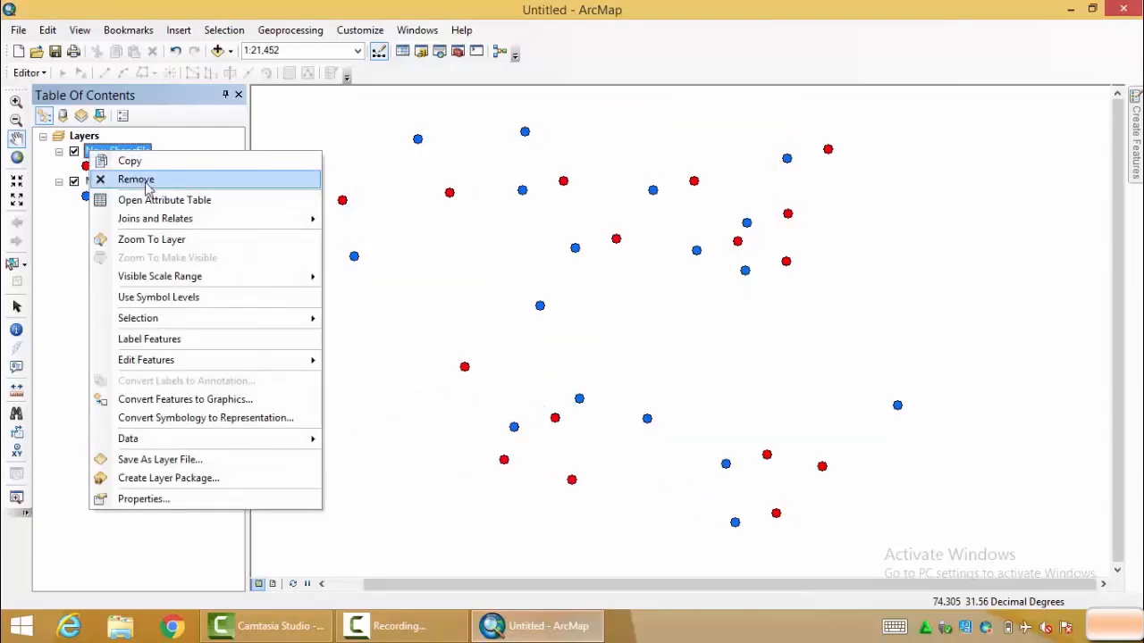
pyautogui.click(161, 197)
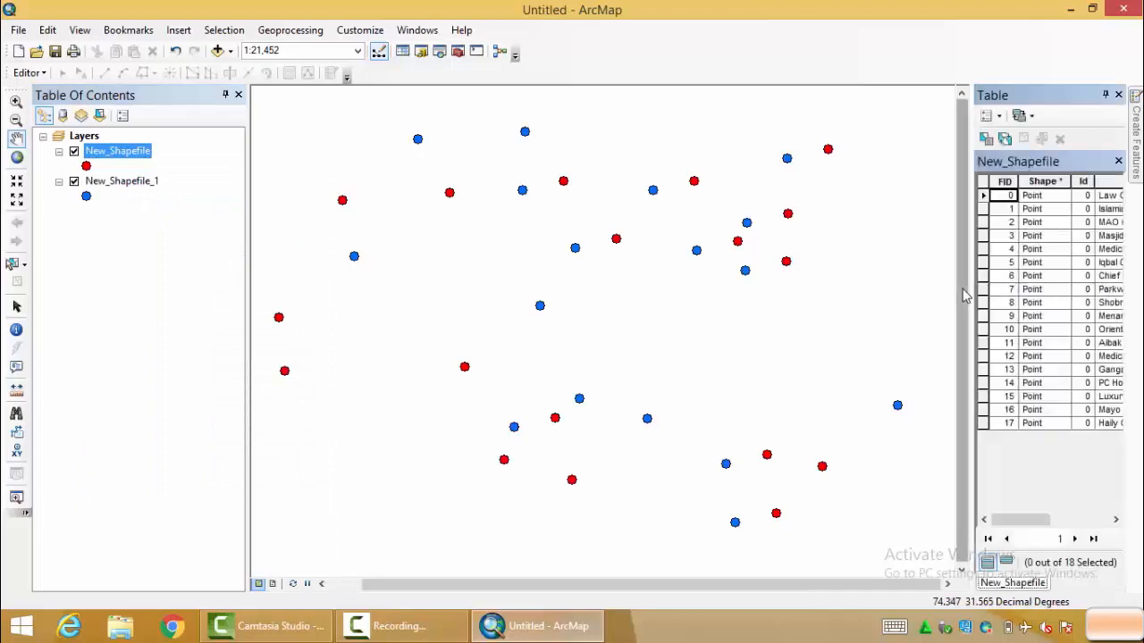
pyautogui.moveTo(965, 291); pyautogui.dragTo(889, 295)
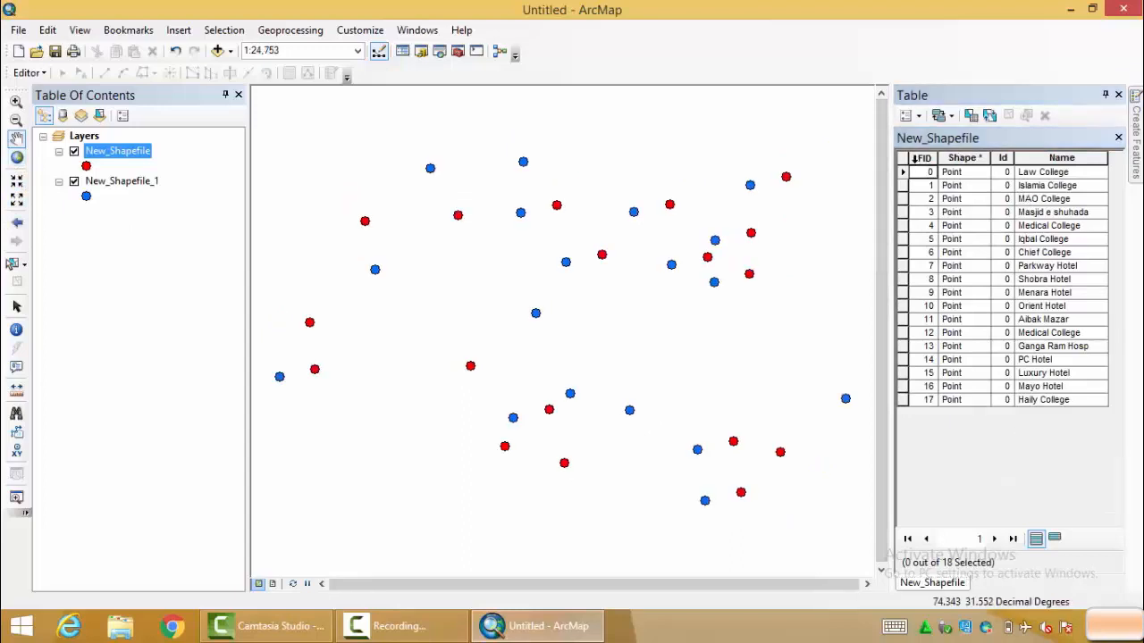
pyautogui.moveTo(935, 158); pyautogui.dragTo(932, 157)
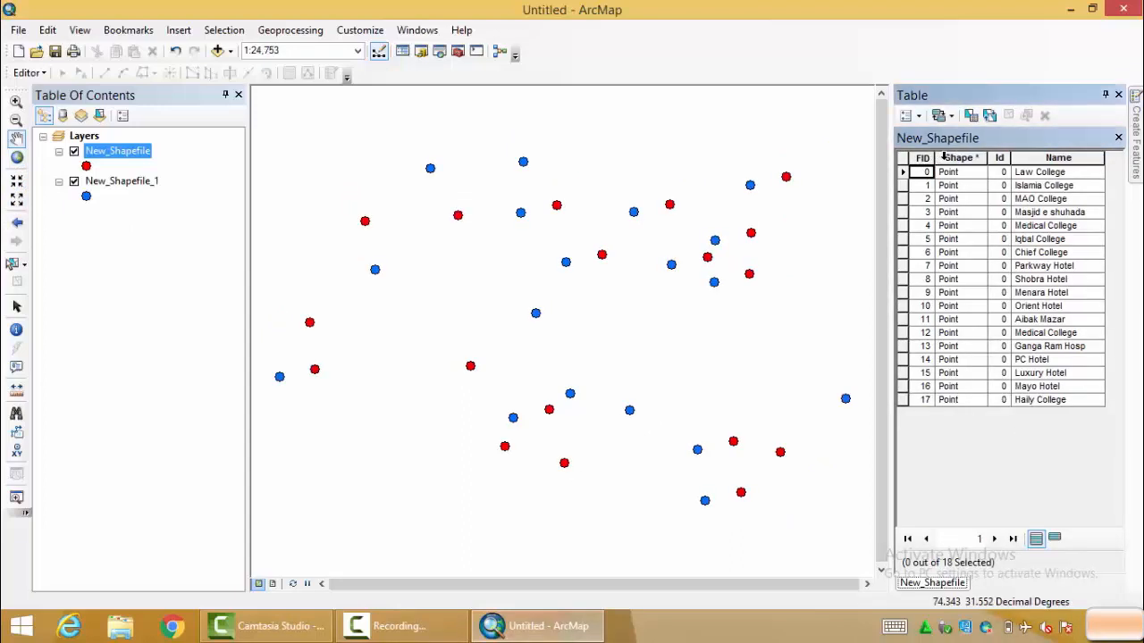
pyautogui.click(922, 157)
pyautogui.click(972, 159)
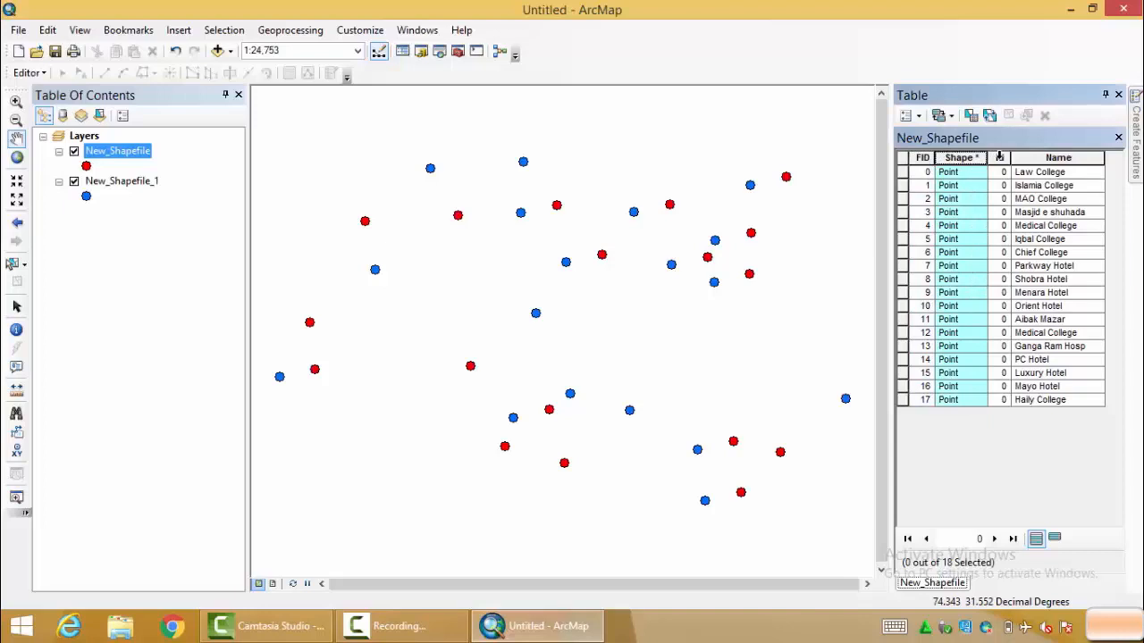
pyautogui.click(999, 157)
pyautogui.click(1056, 159)
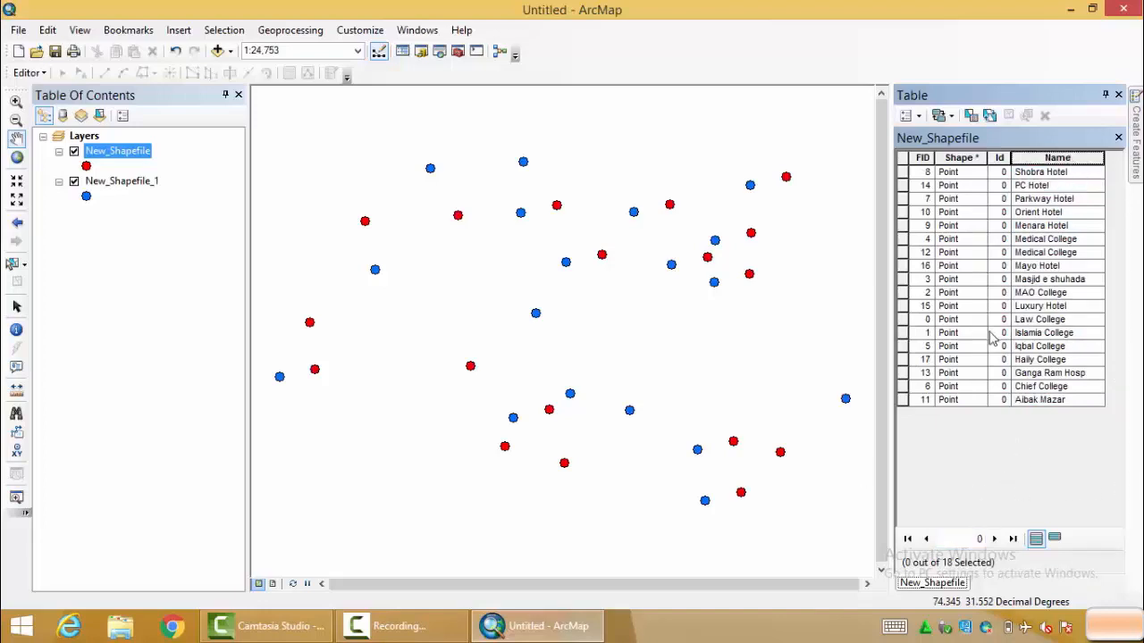
pyautogui.click(1118, 94)
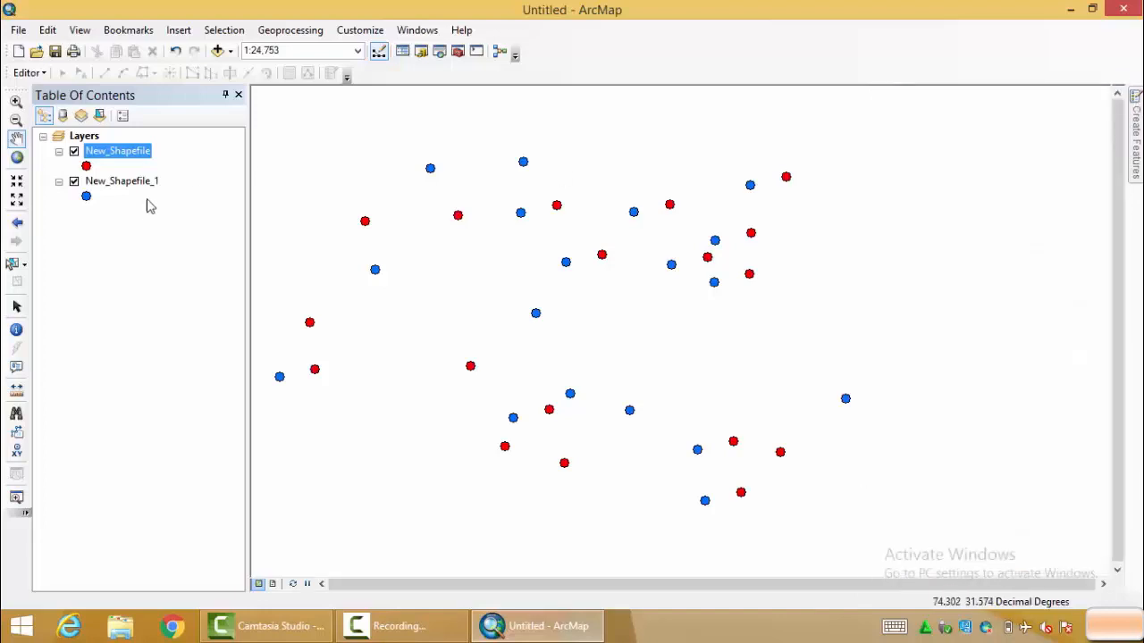
# Step: Examine the FID, Shape, Id and Name fields in New_Shapefile_1's attribute table, and close it
pyautogui.rightClick(135, 184)
pyautogui.click(209, 227)
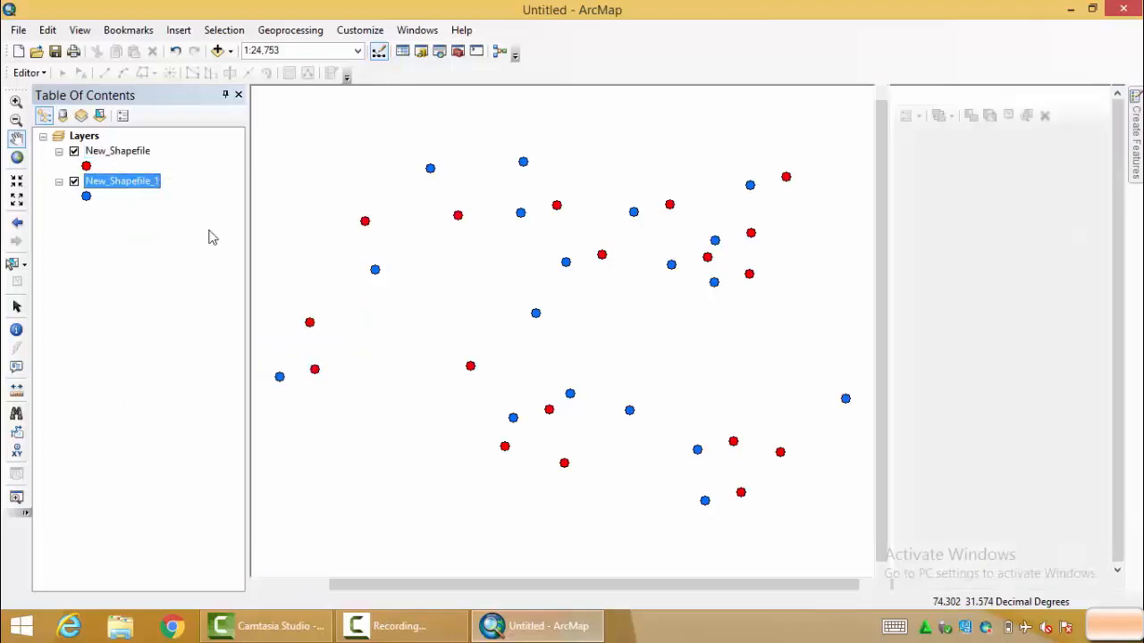
pyautogui.click(953, 157)
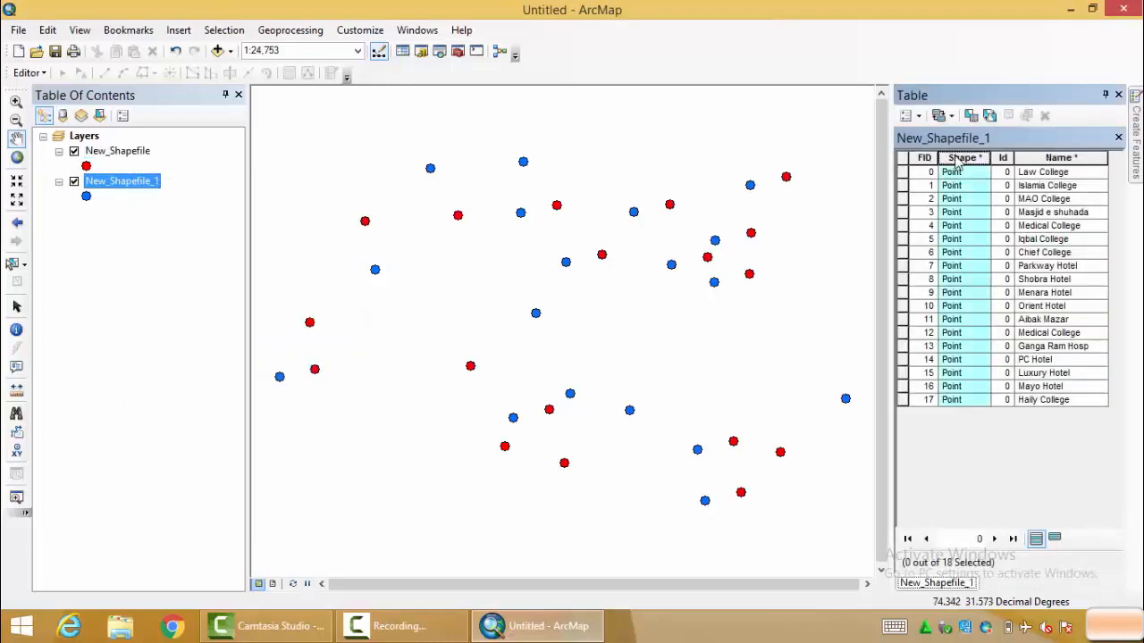
pyautogui.click(929, 158)
pyautogui.click(1001, 158)
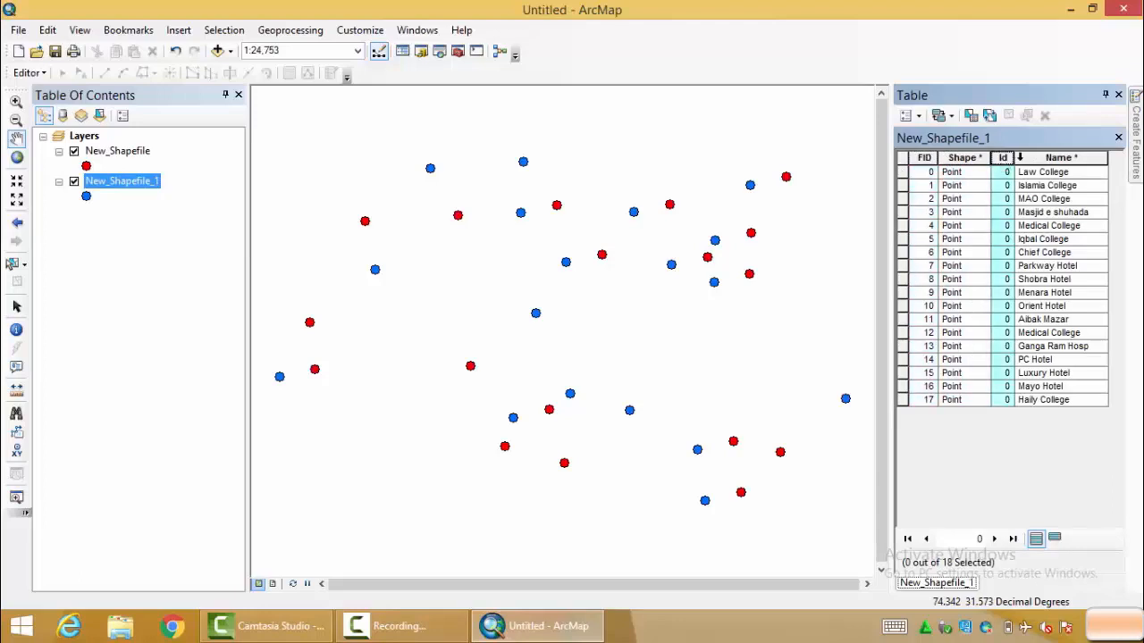
pyautogui.click(1026, 158)
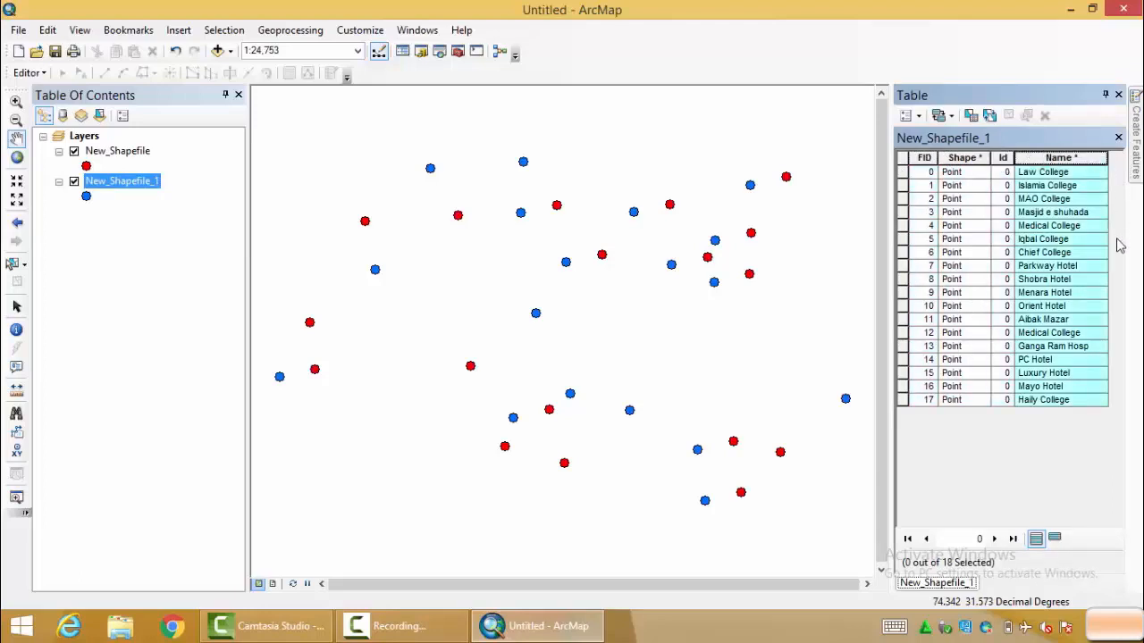
pyautogui.click(1063, 347)
pyautogui.click(1063, 282)
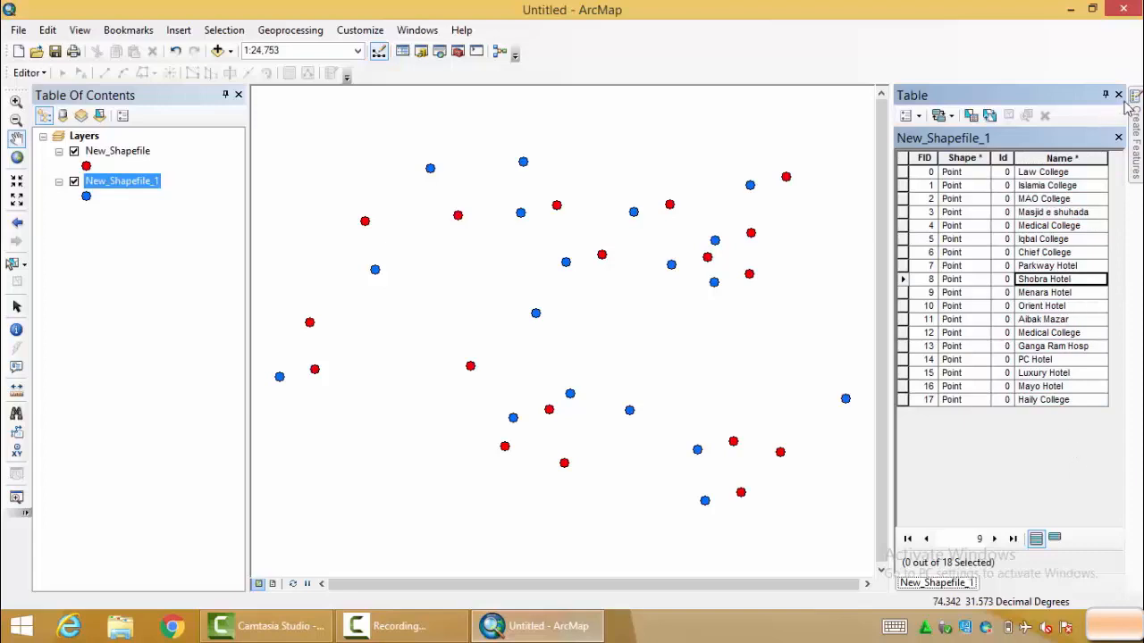
pyautogui.click(1118, 94)
# Step: Set up an attribute join on the New_Shapefile layer, matching its Name field with the Name field of New_Shapefile_1
pyautogui.keyDown('ctrl'); pyautogui.click(131, 152); pyautogui.keyUp('ctrl')
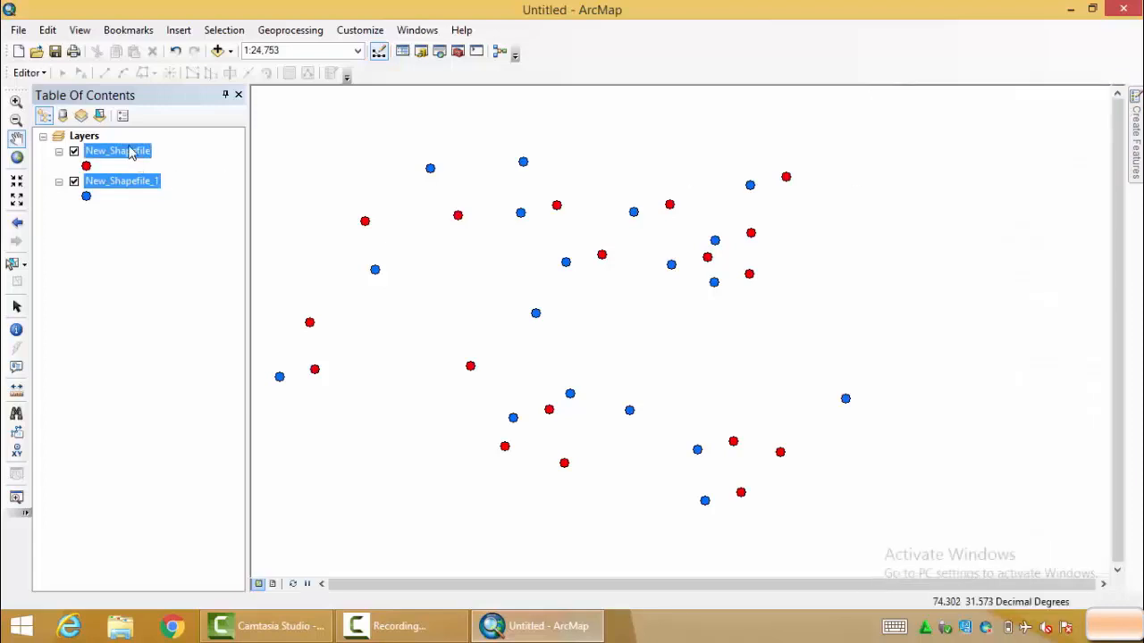
pyautogui.rightClick(131, 152)
pyautogui.moveTo(299, 219)
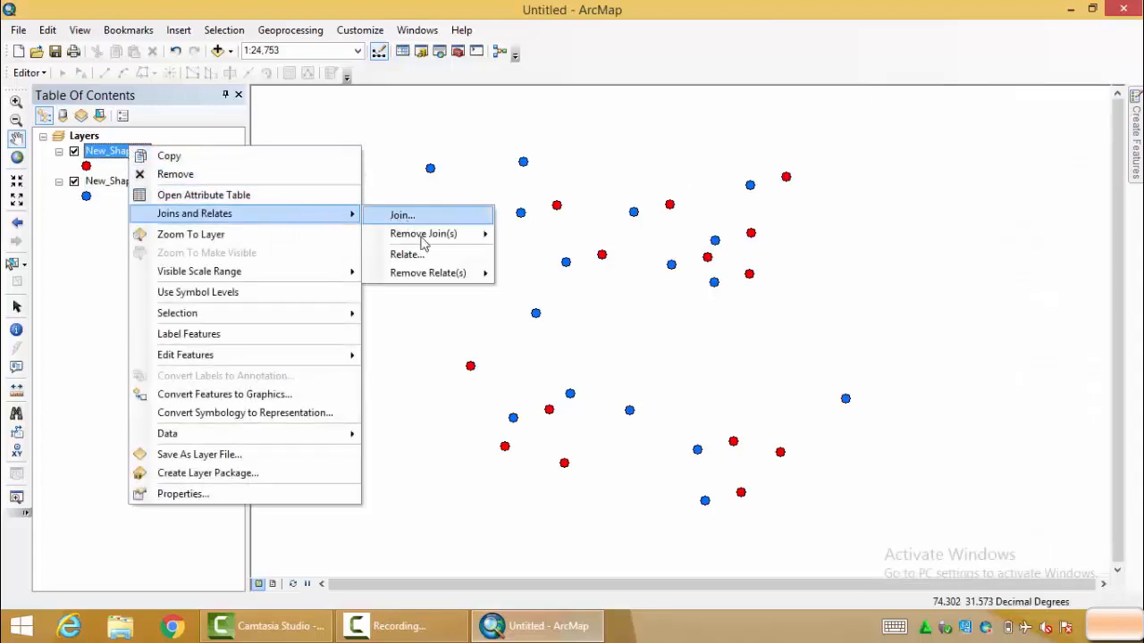
pyautogui.moveTo(464, 237)
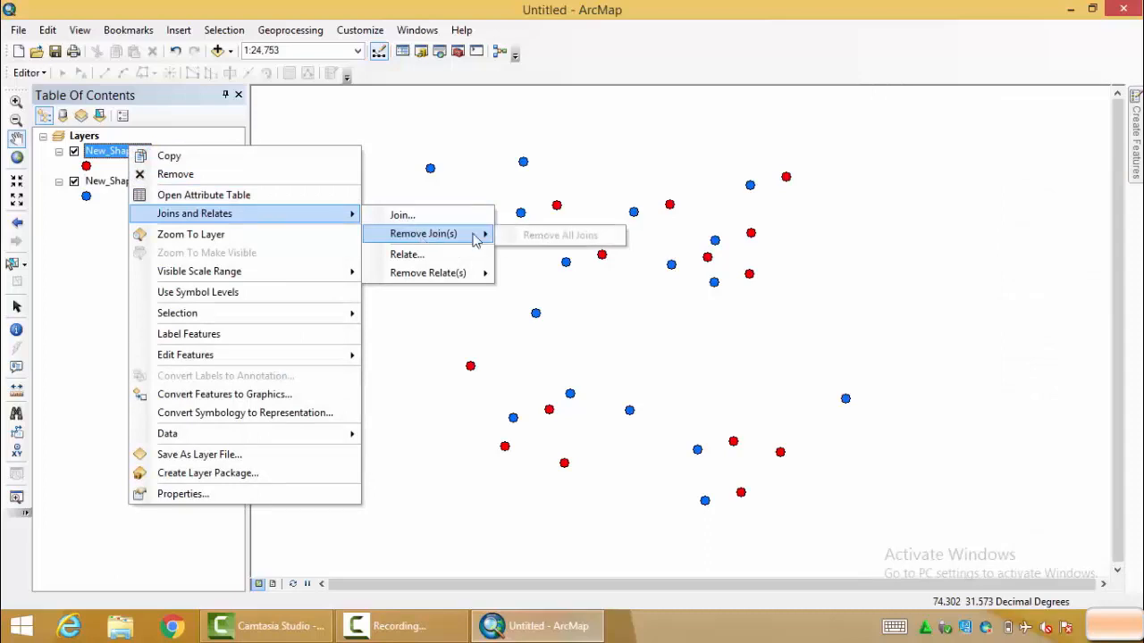
pyautogui.click(420, 216)
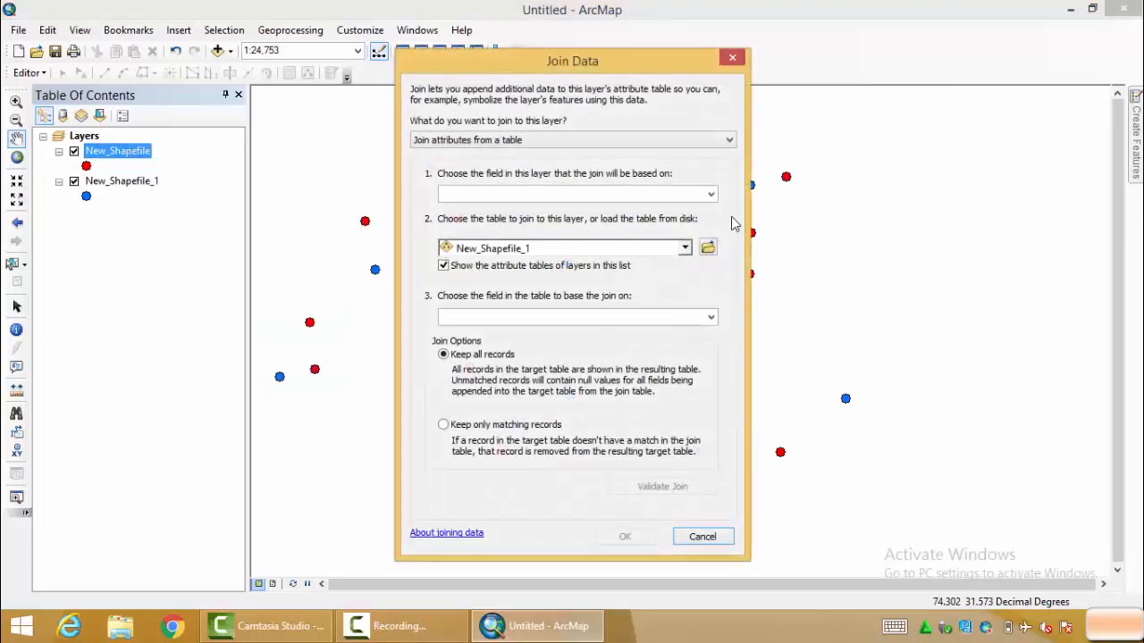
pyautogui.click(711, 199)
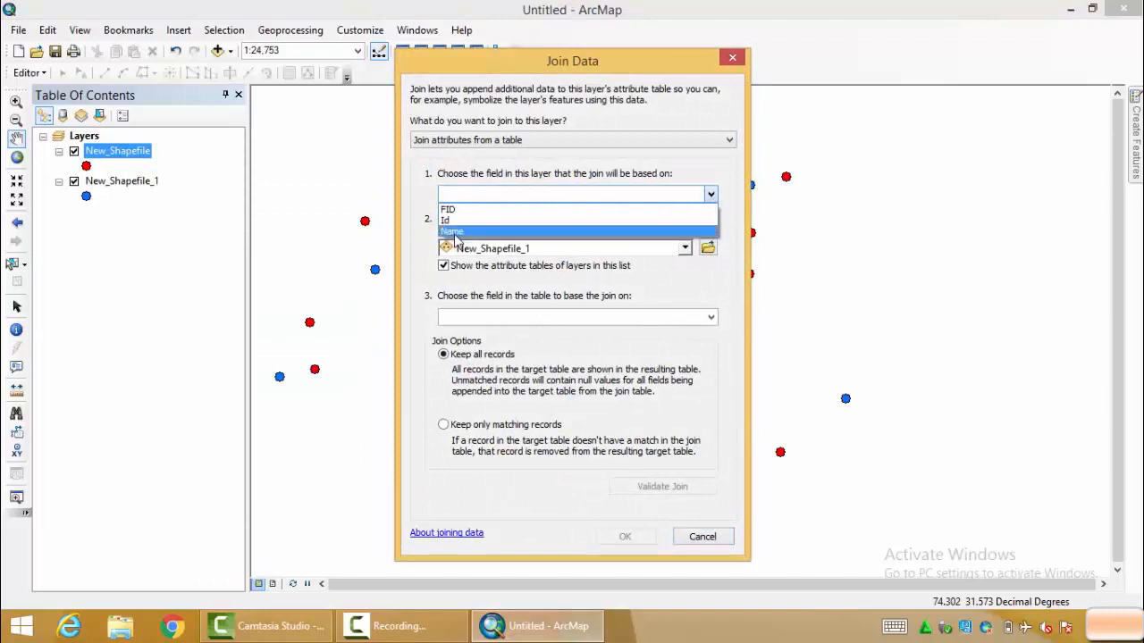
pyautogui.click(454, 234)
pyautogui.click(684, 249)
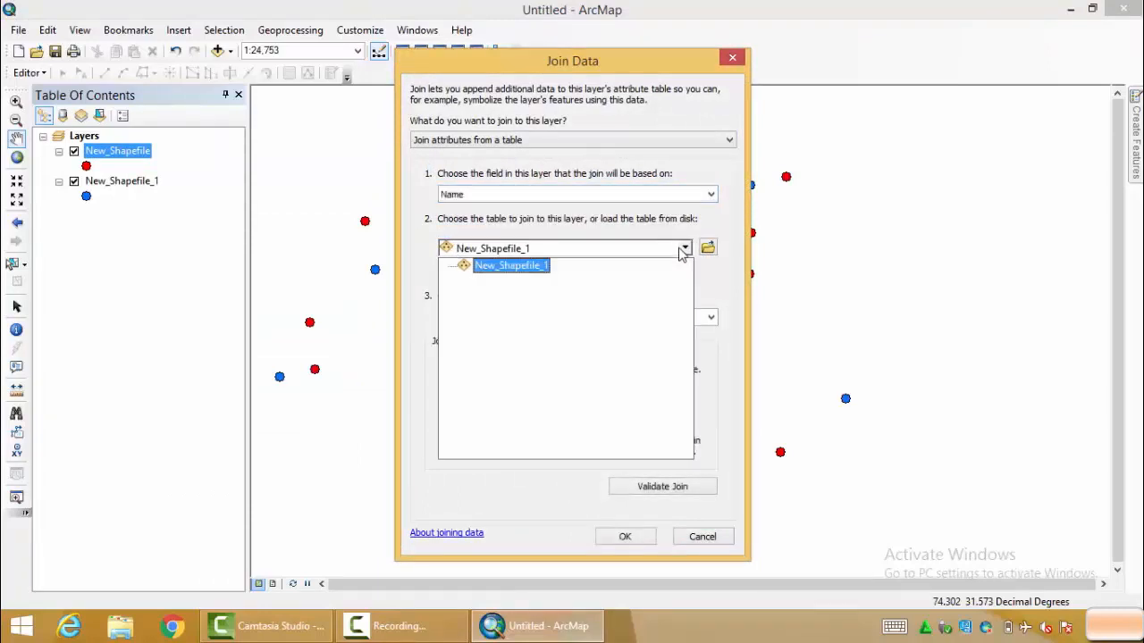
pyautogui.click(681, 251)
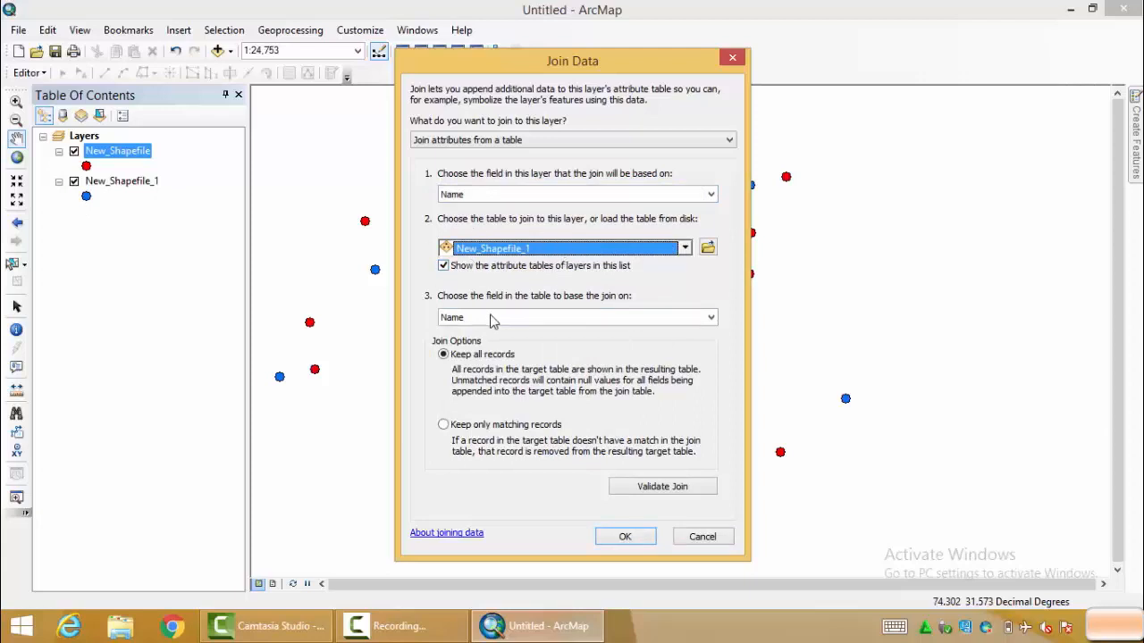
# Step: Validate the join between the two shapefiles, review the validation report, and apply the join with all records kept
pyautogui.click(668, 493)
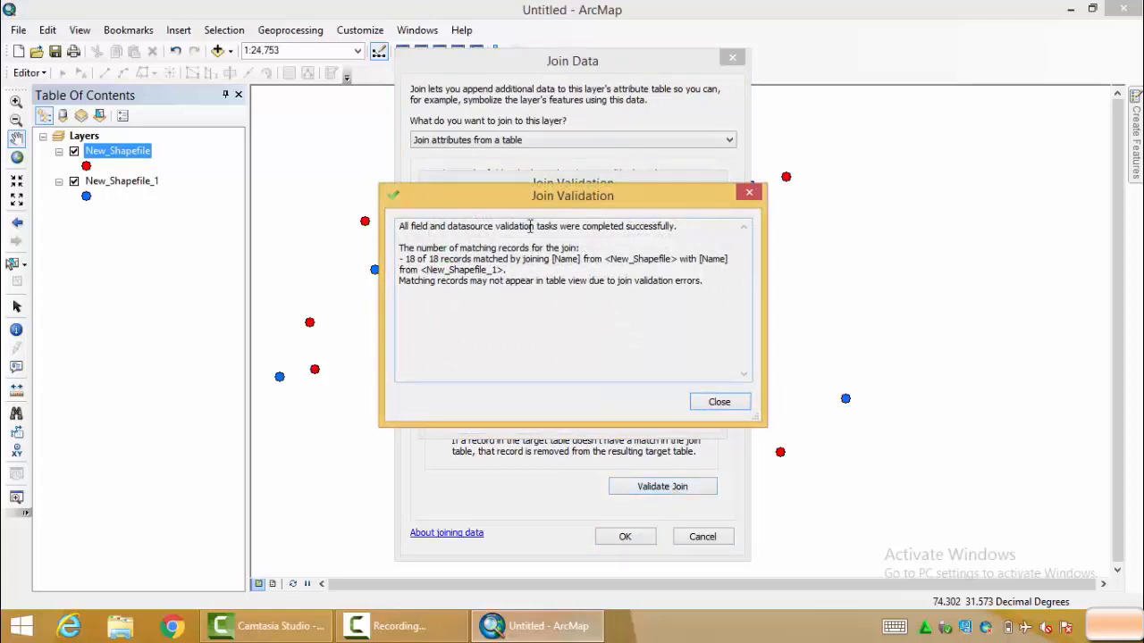
pyautogui.moveTo(404, 226); pyautogui.dragTo(642, 225)
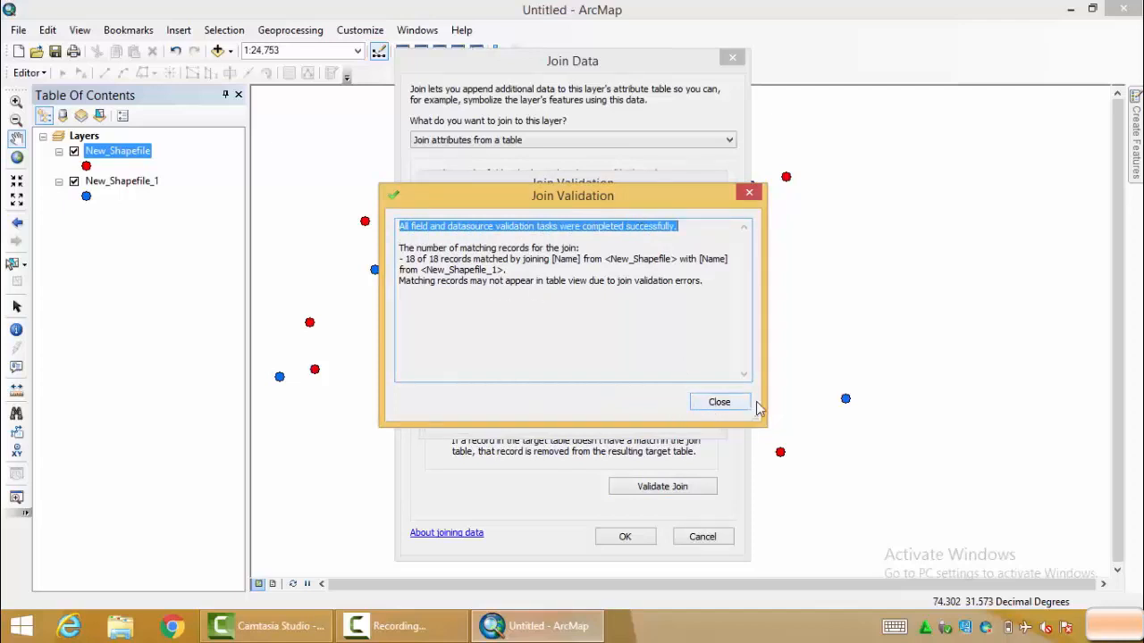
pyautogui.click(720, 403)
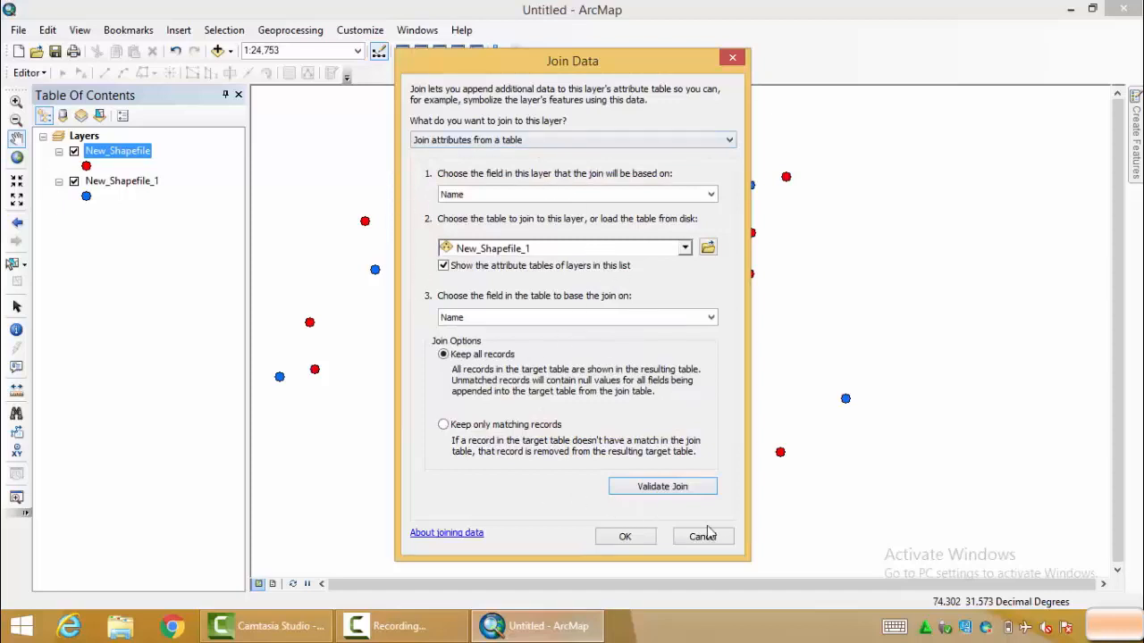
pyautogui.click(639, 537)
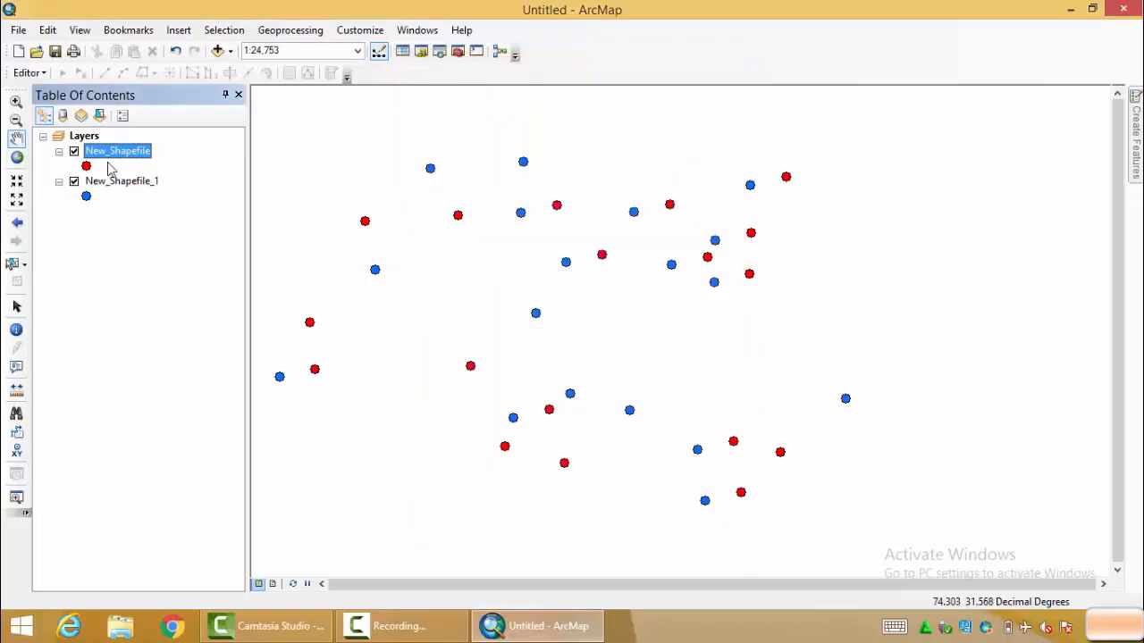
# Step: Open New_Shapefile's attribute table, enlarge it, and examine the original fields alongside the joined FID, Id and Name fields
pyautogui.rightClick(112, 158)
pyautogui.click(152, 198)
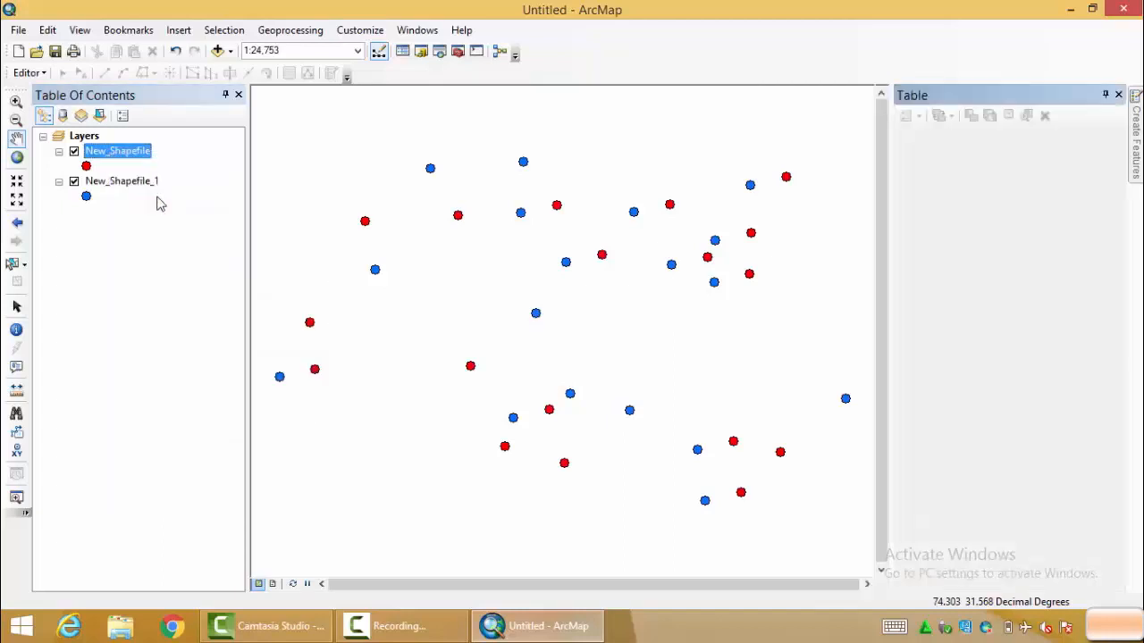
pyautogui.moveTo(889, 289); pyautogui.dragTo(347, 256)
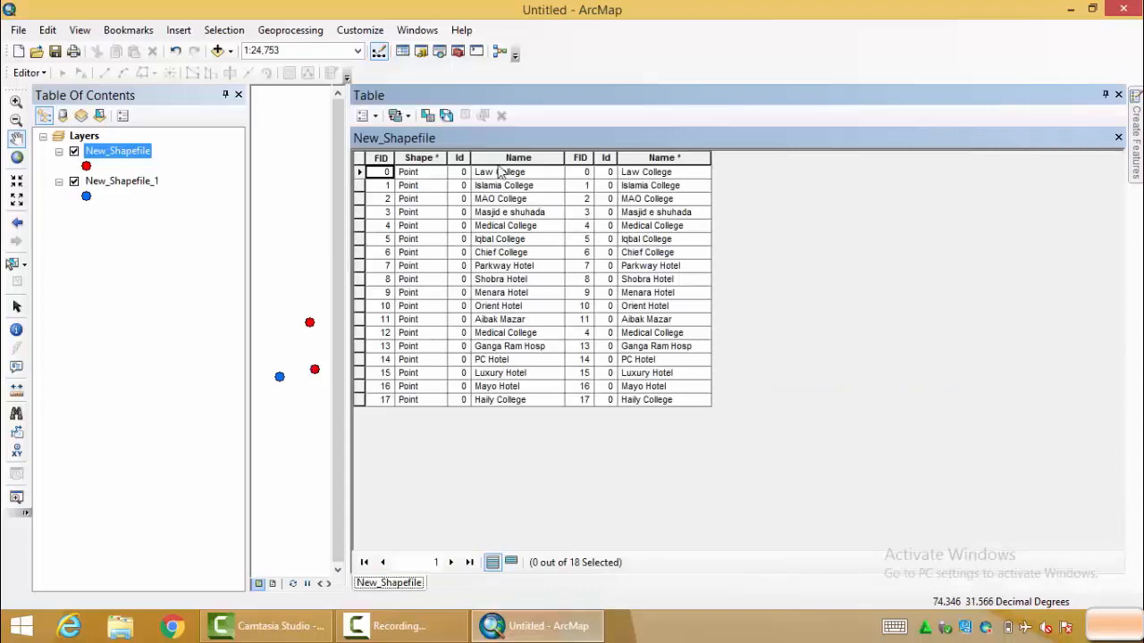
pyautogui.click(384, 158)
pyautogui.click(420, 158)
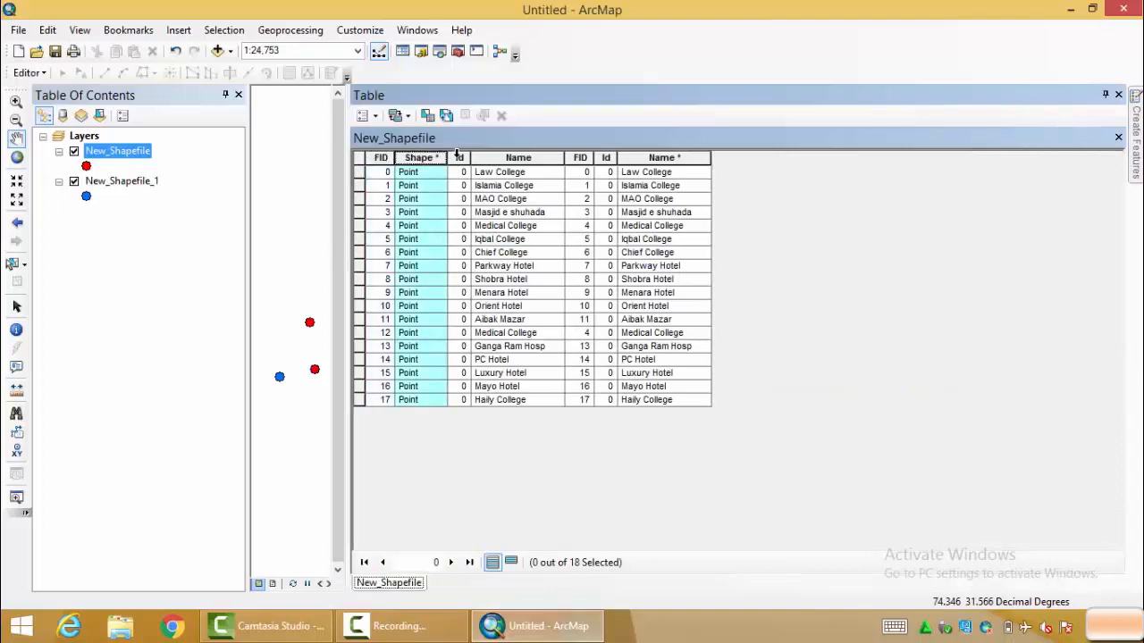
pyautogui.click(459, 158)
pyautogui.click(518, 158)
pyautogui.click(581, 158)
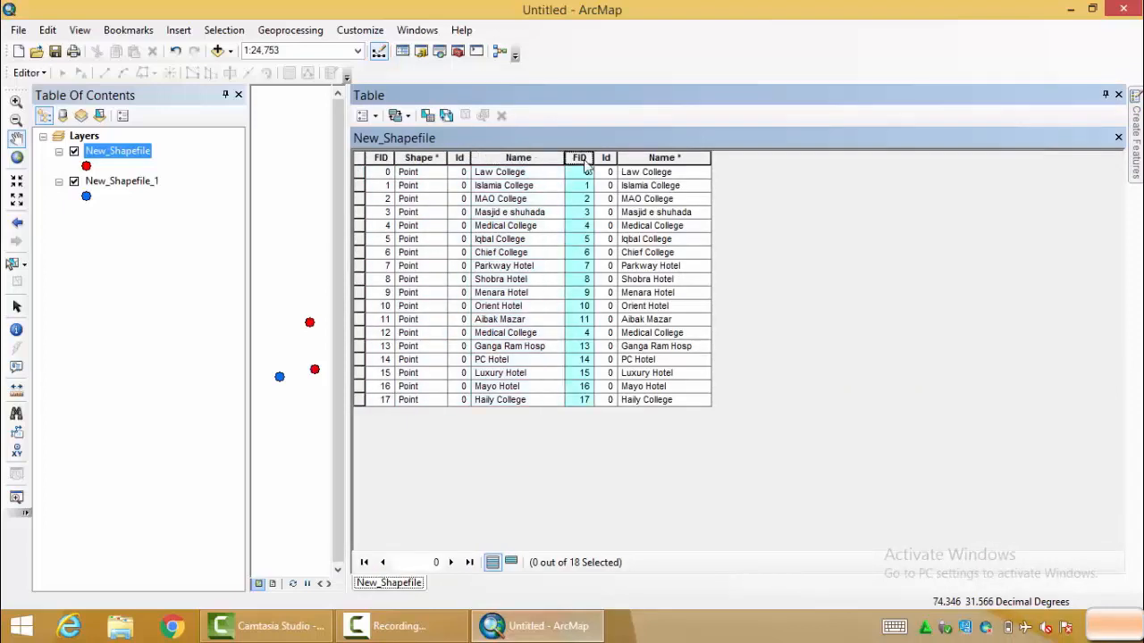
pyautogui.click(604, 158)
pyautogui.click(657, 158)
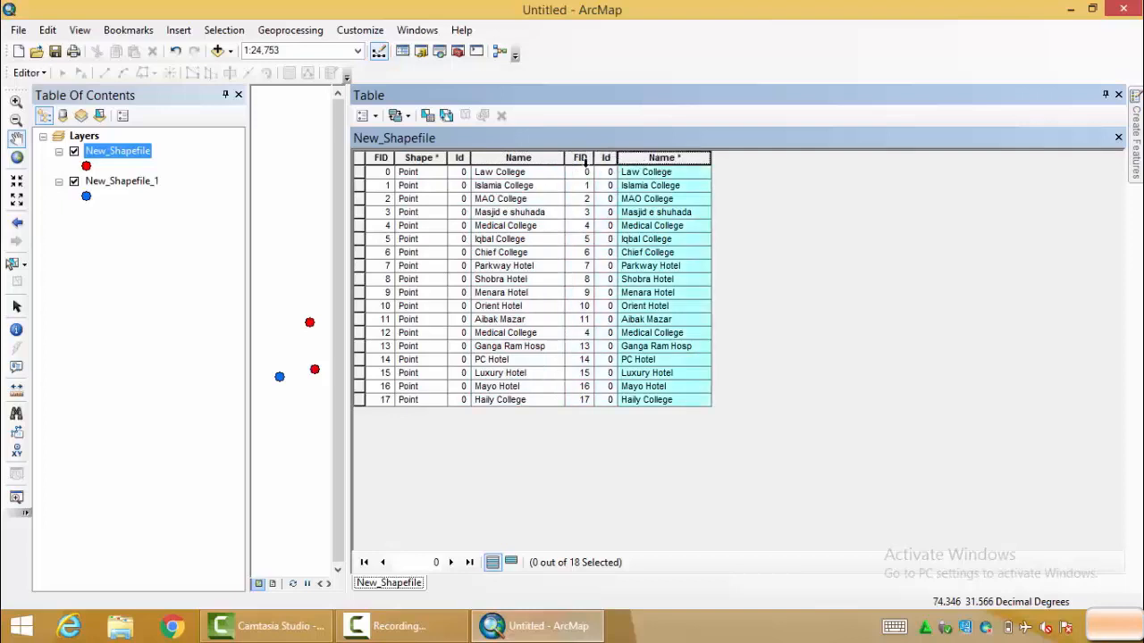
pyautogui.moveTo(583, 157); pyautogui.dragTo(659, 161)
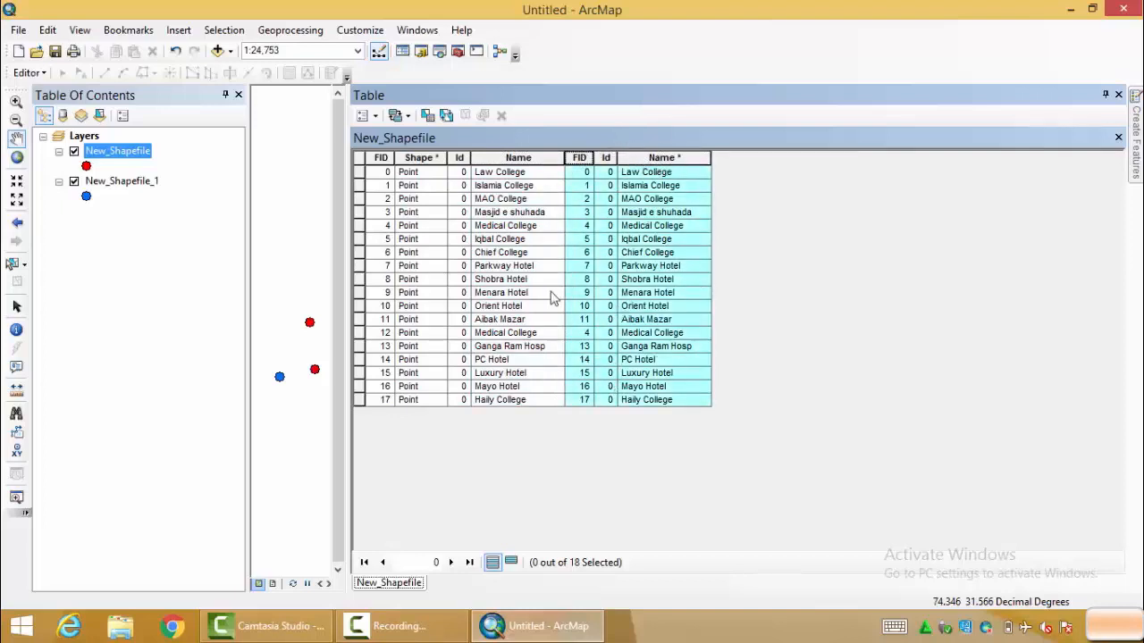
# Step: Remove all joins from the New_Shapefile layer
pyautogui.click(112, 185)
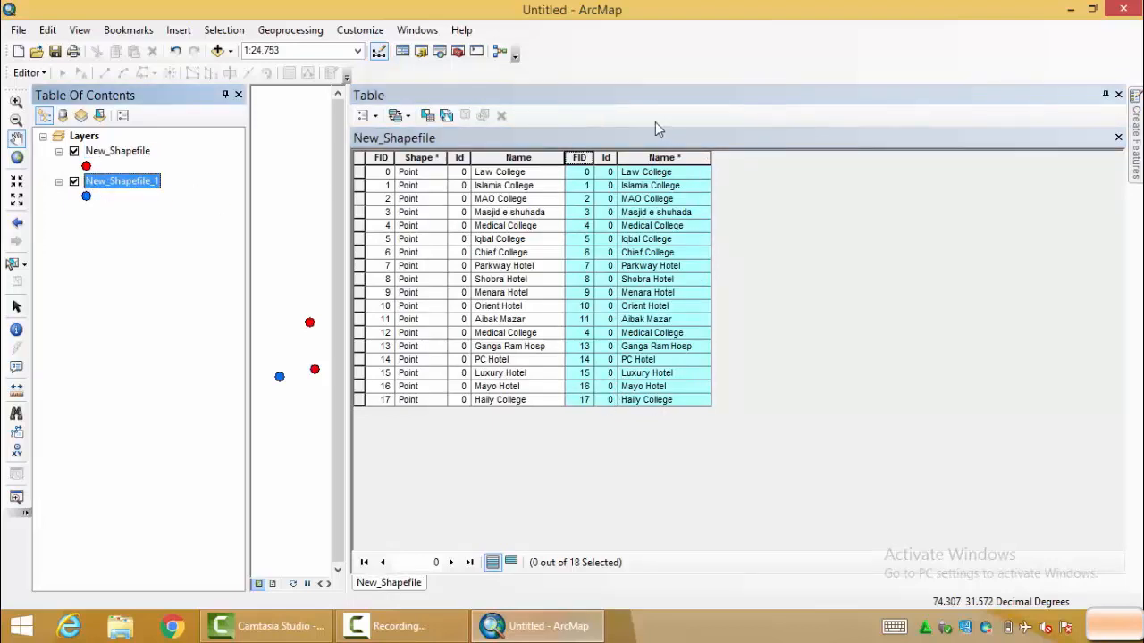
pyautogui.rightClick(140, 152)
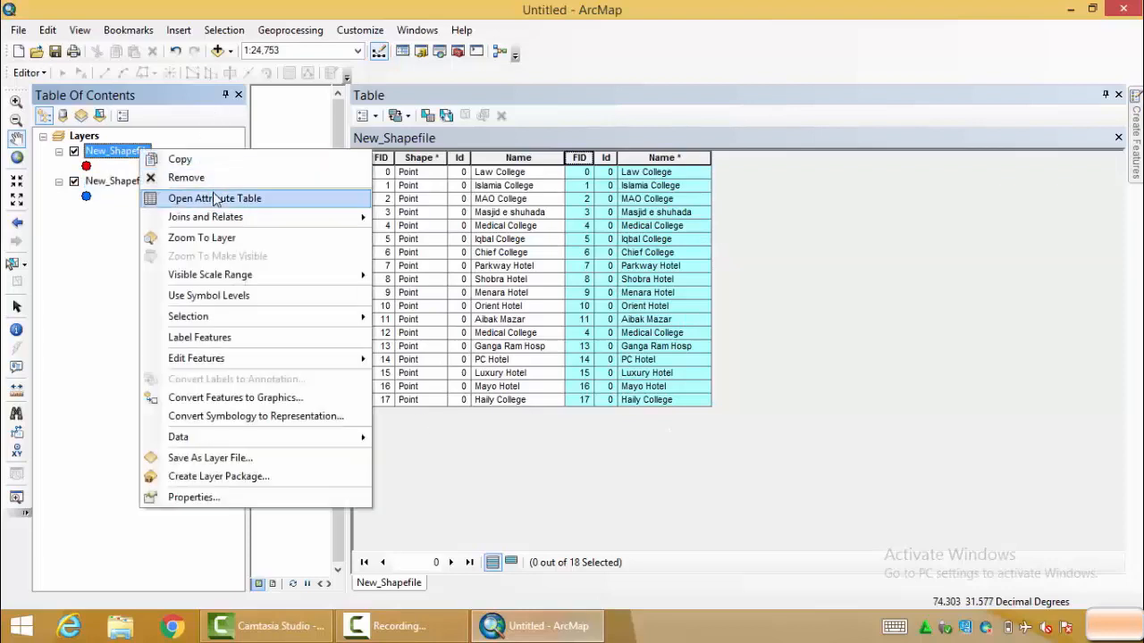
pyautogui.moveTo(350, 223)
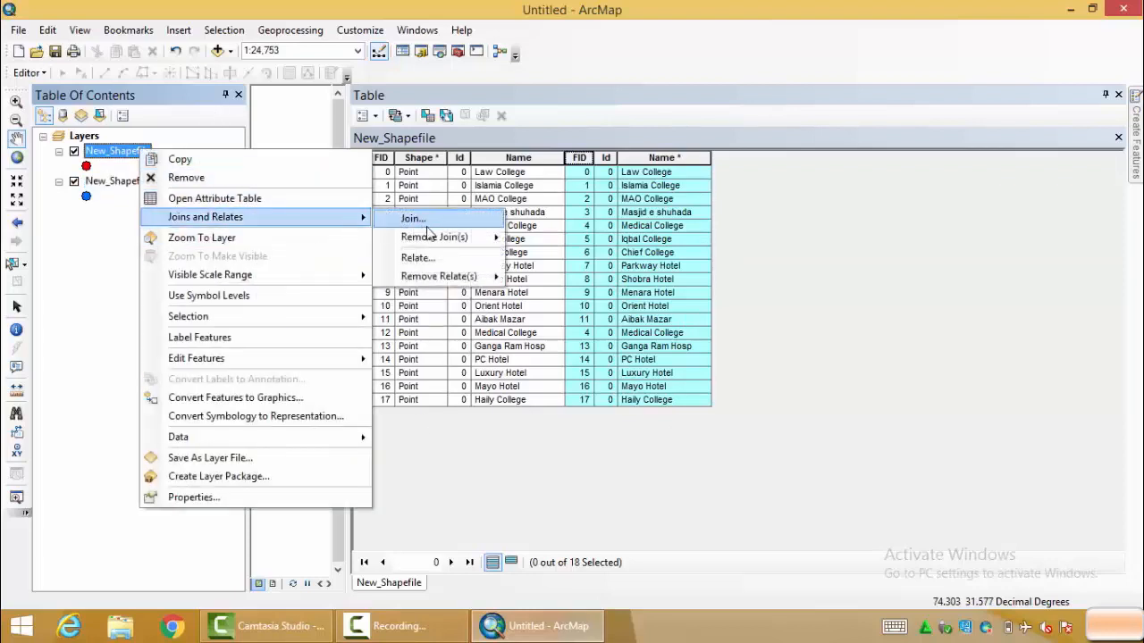
pyautogui.moveTo(504, 248)
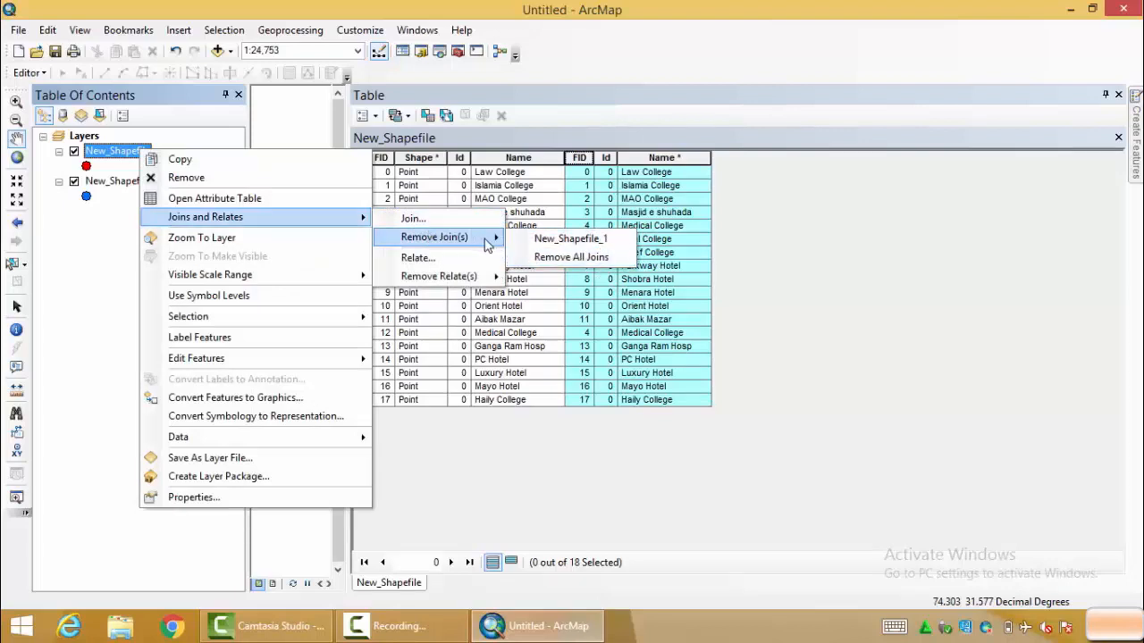
pyautogui.click(552, 258)
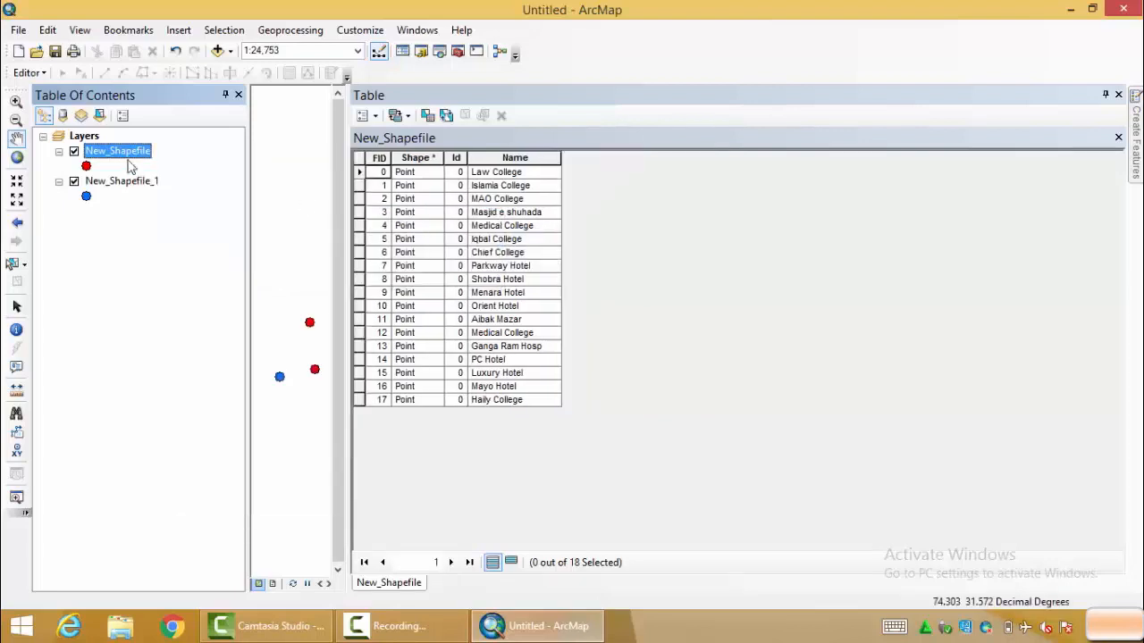
# Step: Join New_Shapefile_1's attributes to New_Shapefile again on the Name field, keeping all records, and validate the join before applying it
pyautogui.rightClick(128, 158)
pyautogui.moveTo(332, 220)
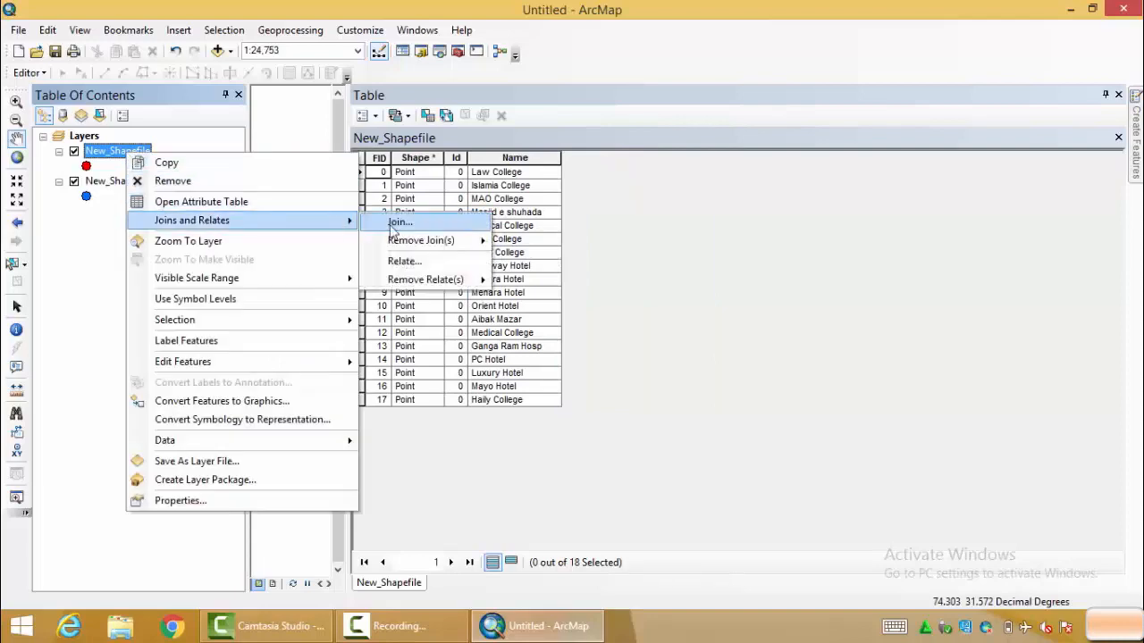
pyautogui.click(398, 222)
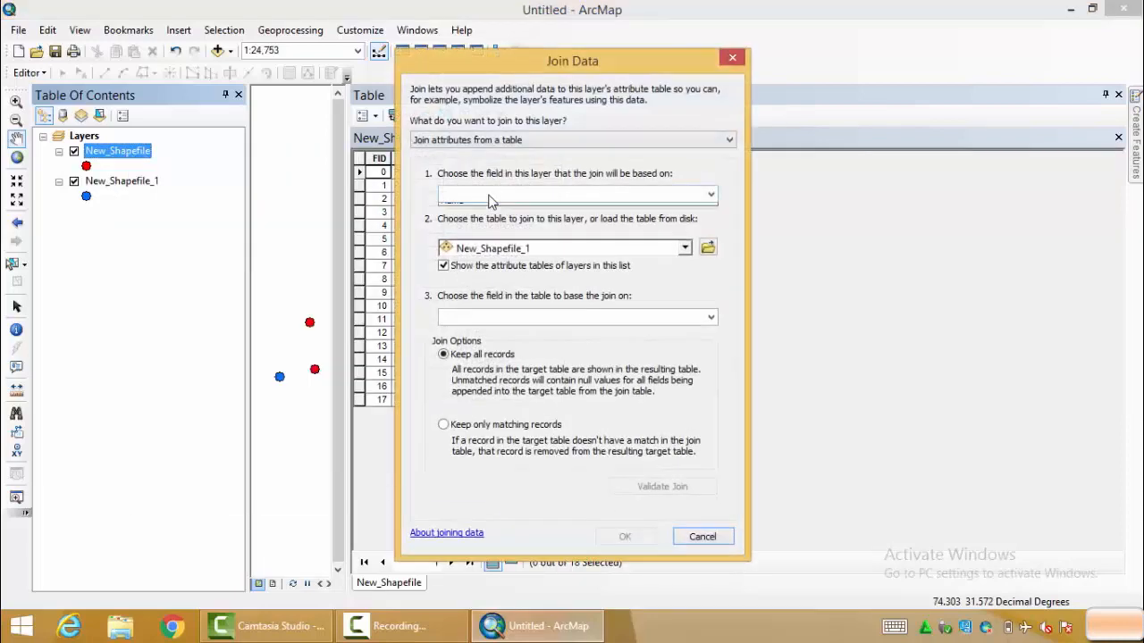
pyautogui.click(487, 195)
pyautogui.click(485, 232)
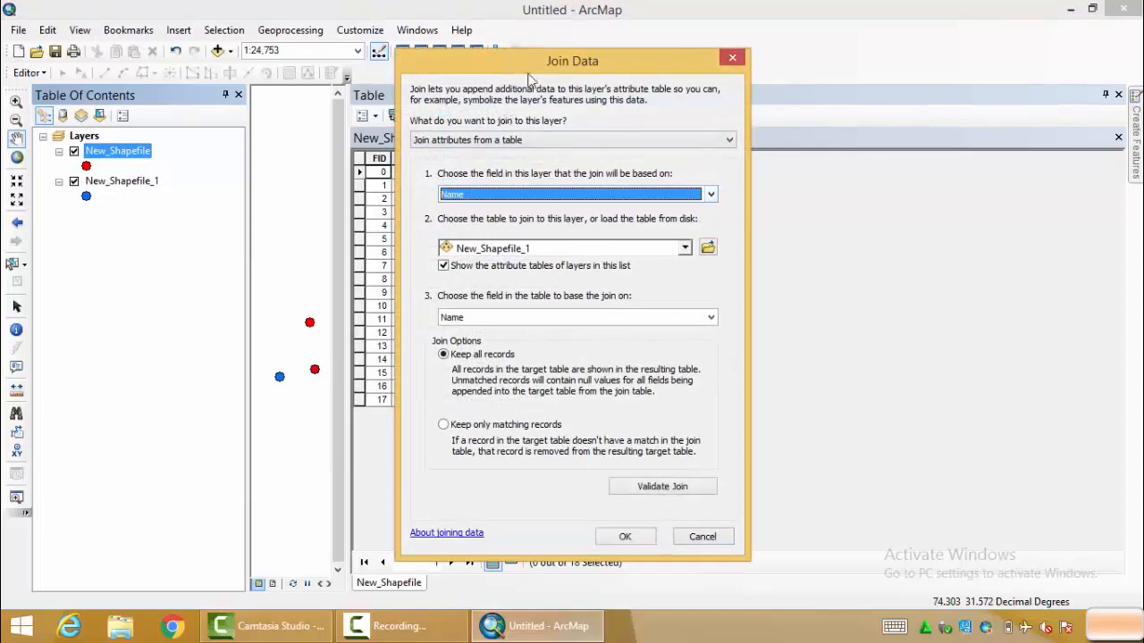
pyautogui.moveTo(525, 71); pyautogui.dragTo(144, 52)
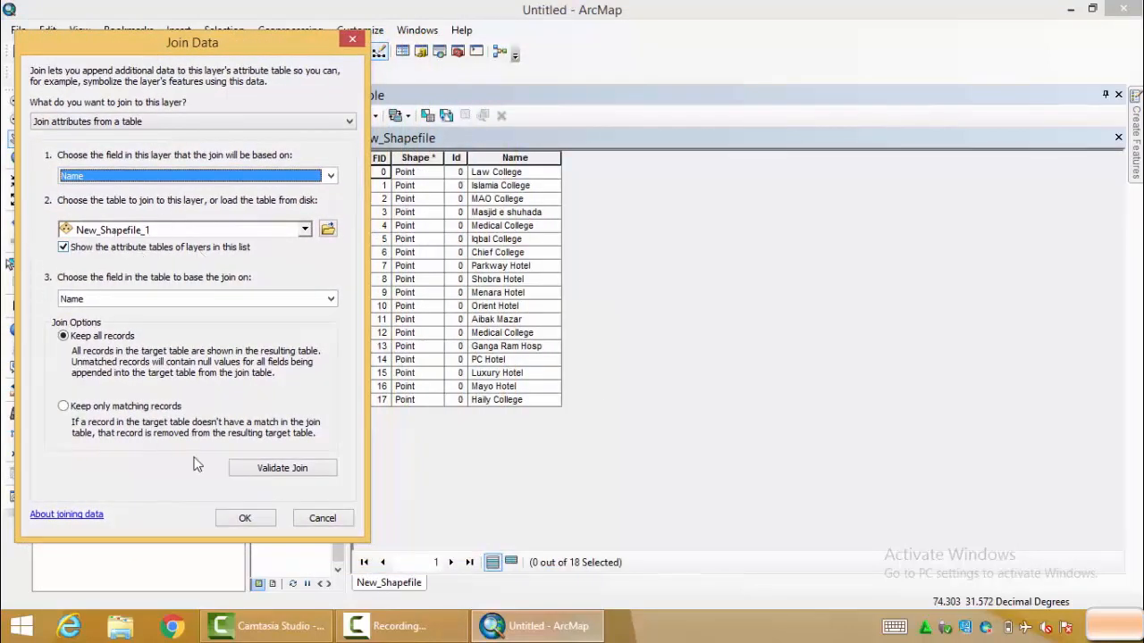
pyautogui.click(273, 470)
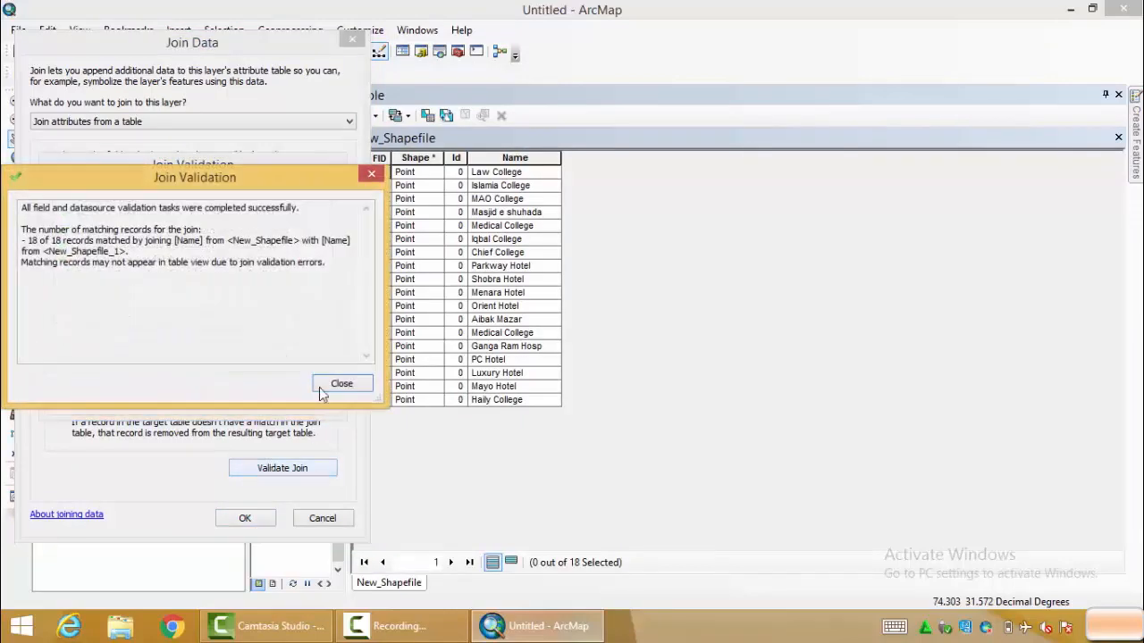
pyautogui.click(338, 381)
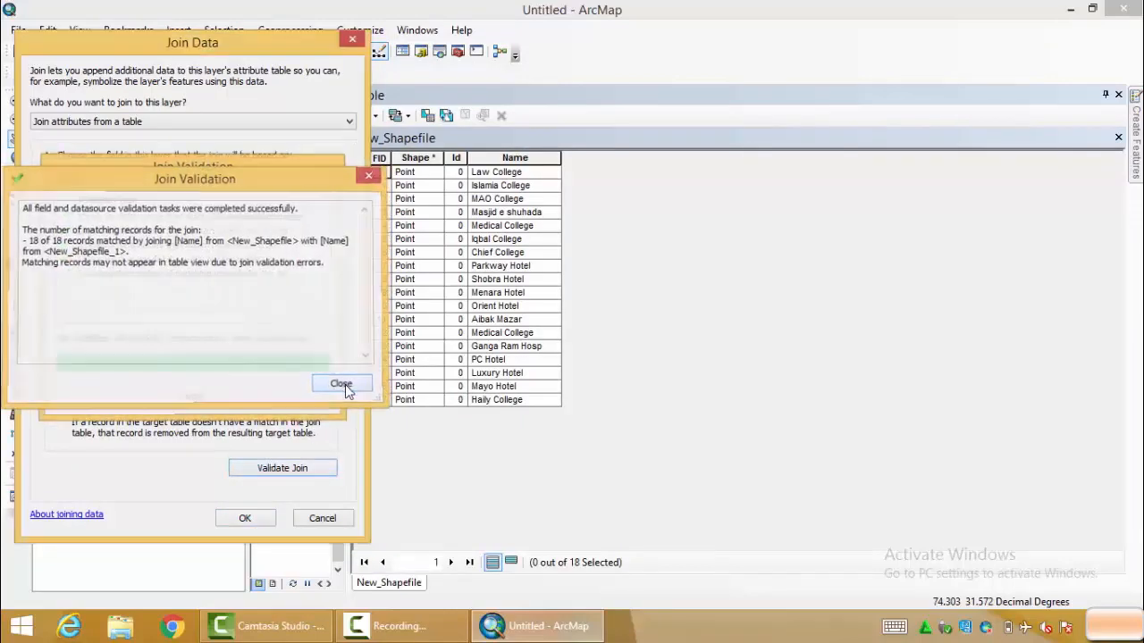
pyautogui.click(245, 519)
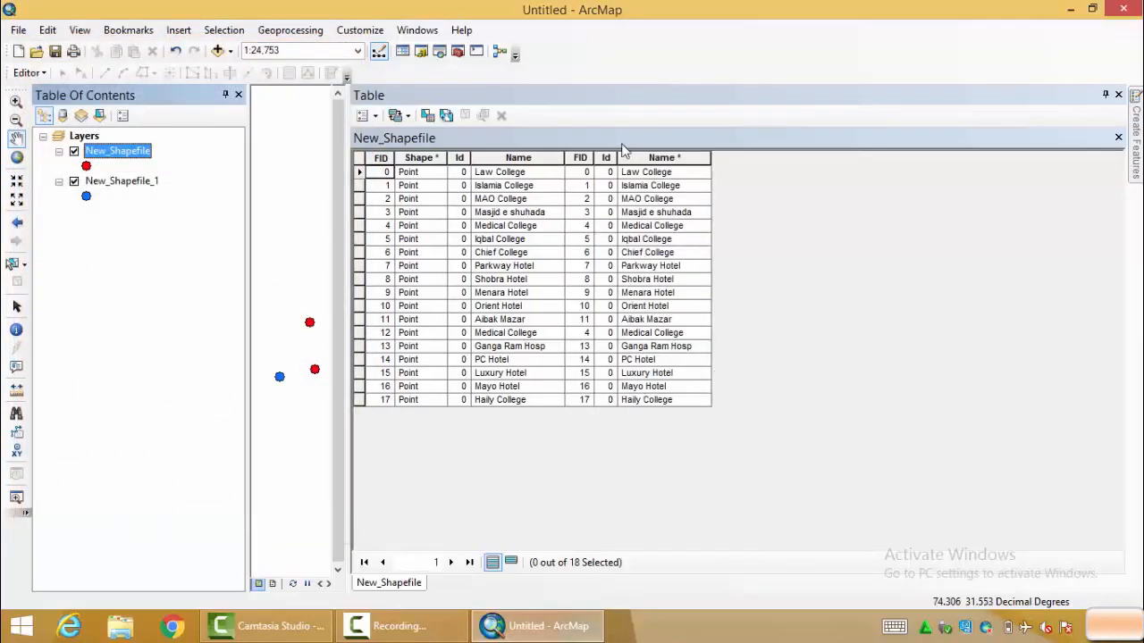
# Step: Remove every join from New_Shapefile once more, shrink its attribute table, and close it
pyautogui.click(107, 183)
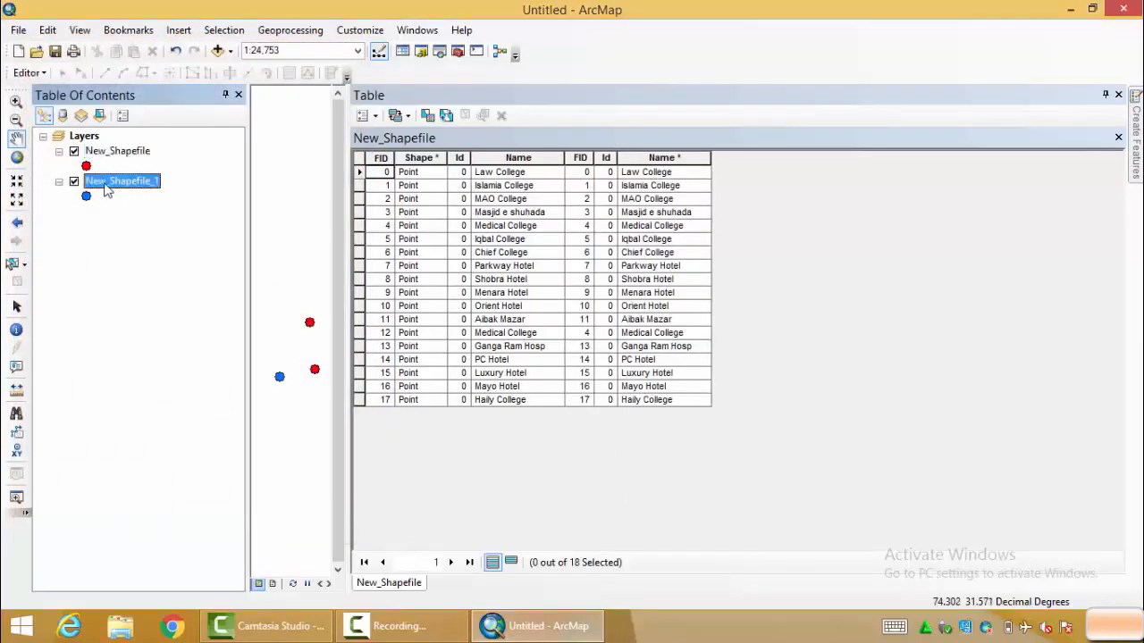
pyautogui.rightClick(115, 152)
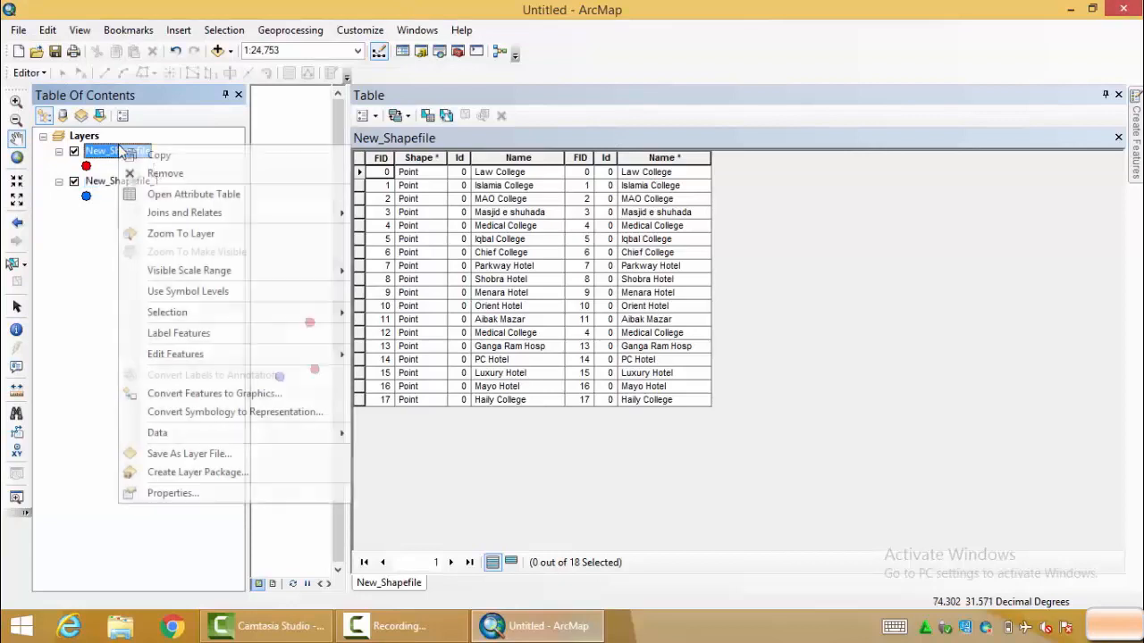
pyautogui.moveTo(206, 212)
pyautogui.moveTo(458, 243)
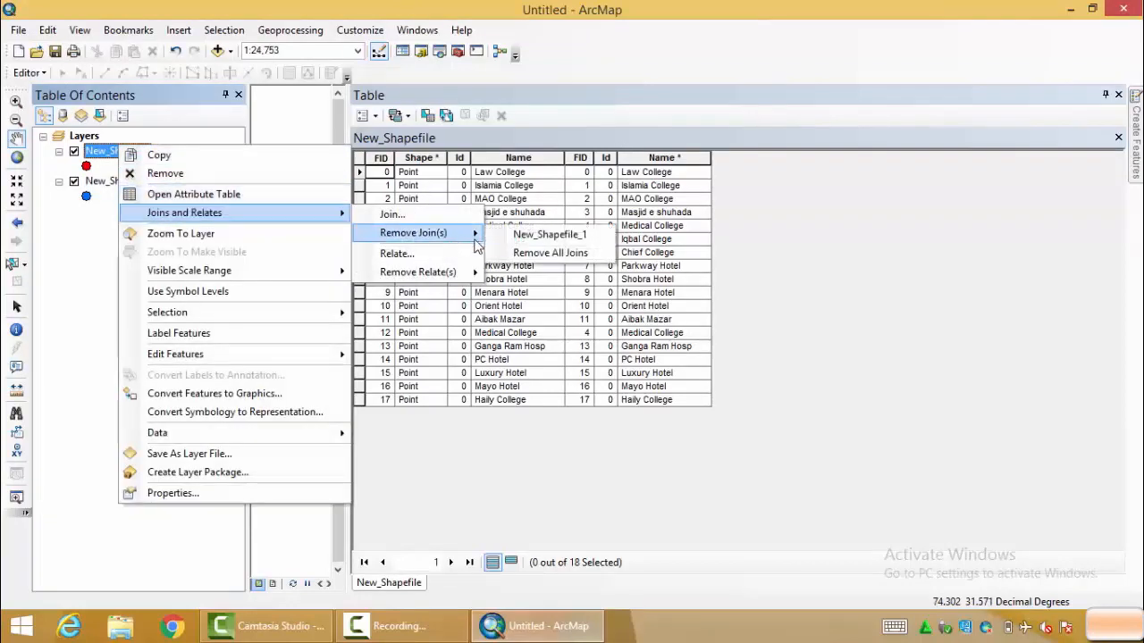
pyautogui.click(543, 252)
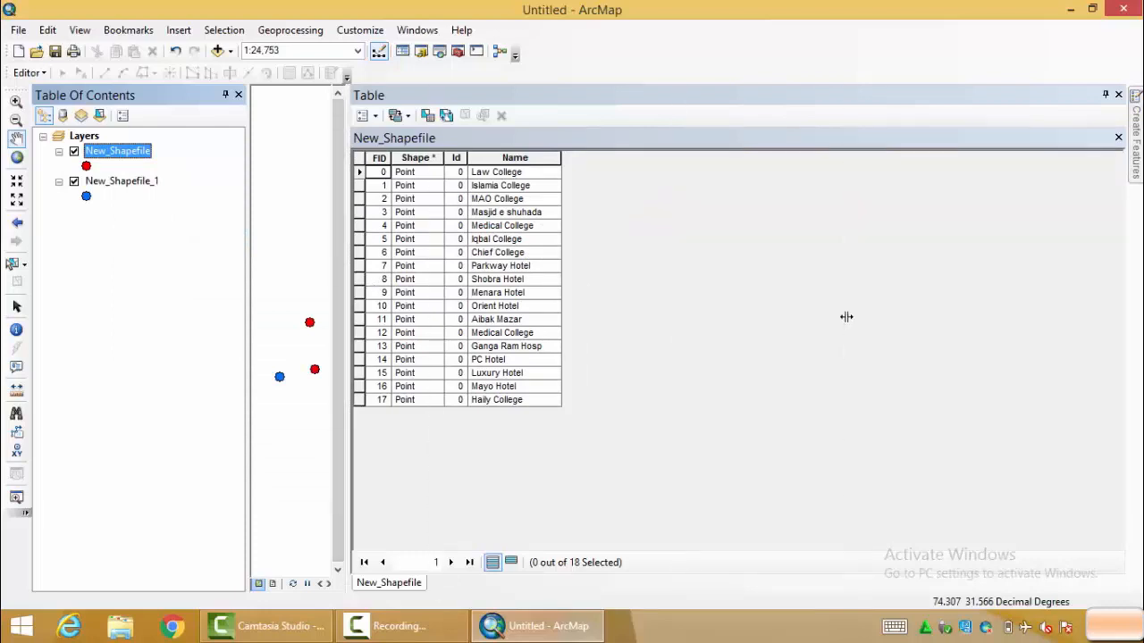
pyautogui.moveTo(347, 316); pyautogui.dragTo(846, 316)
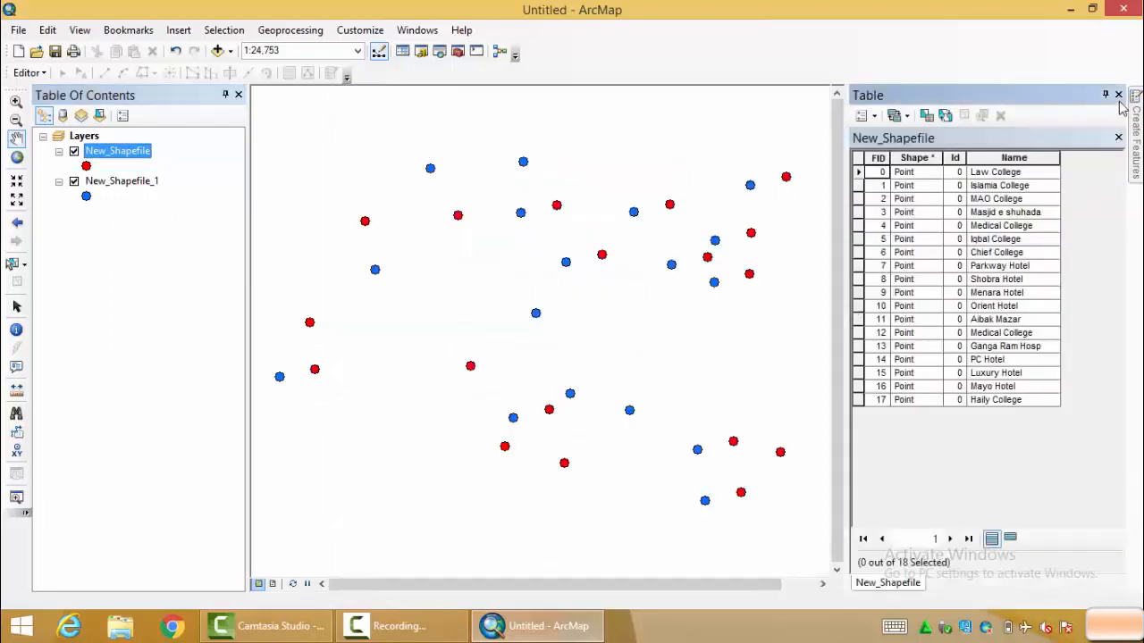
pyautogui.click(1118, 95)
# Step: Open New_Shapefile_1's attribute table, examine its FID, Shape, Id and Name fields, and close the table
pyautogui.rightClick(135, 185)
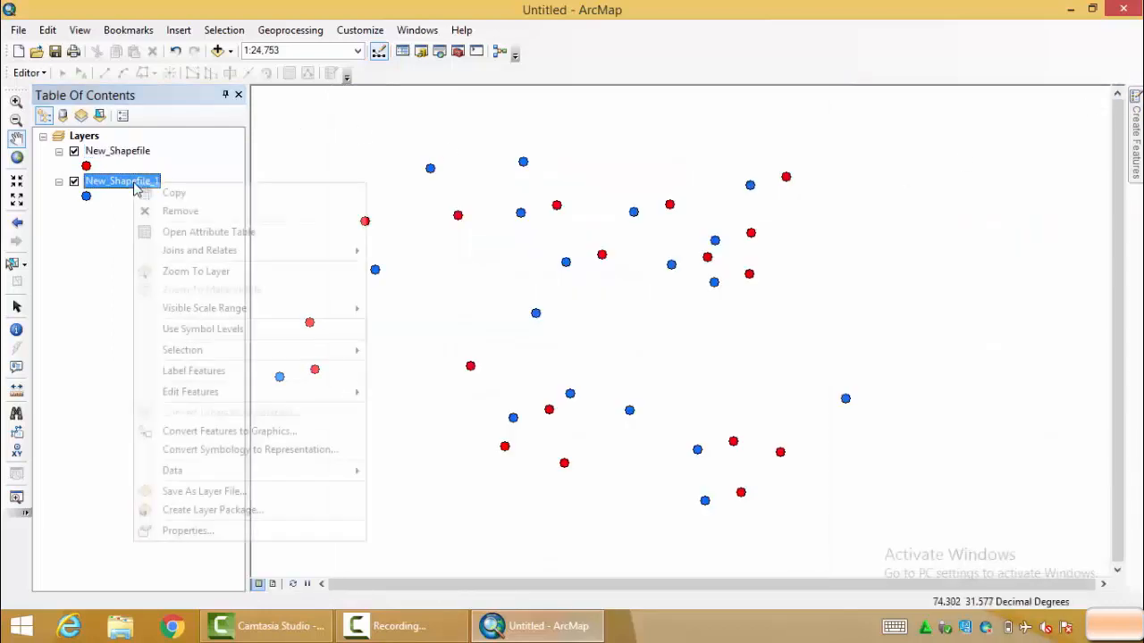
pyautogui.click(187, 234)
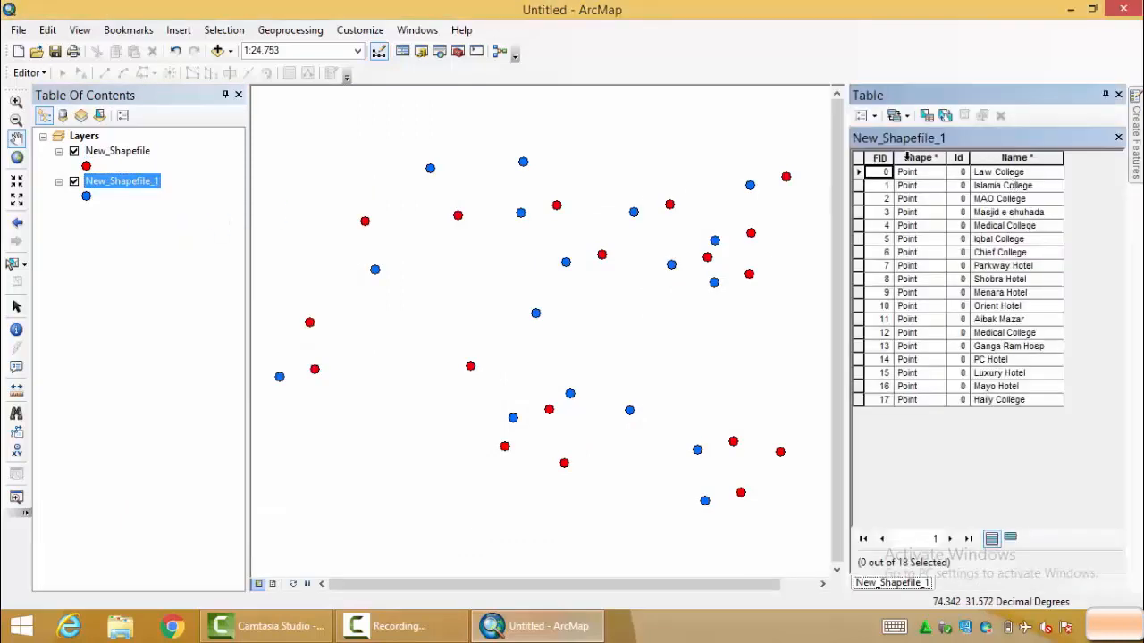
pyautogui.moveTo(881, 157); pyautogui.dragTo(1019, 158)
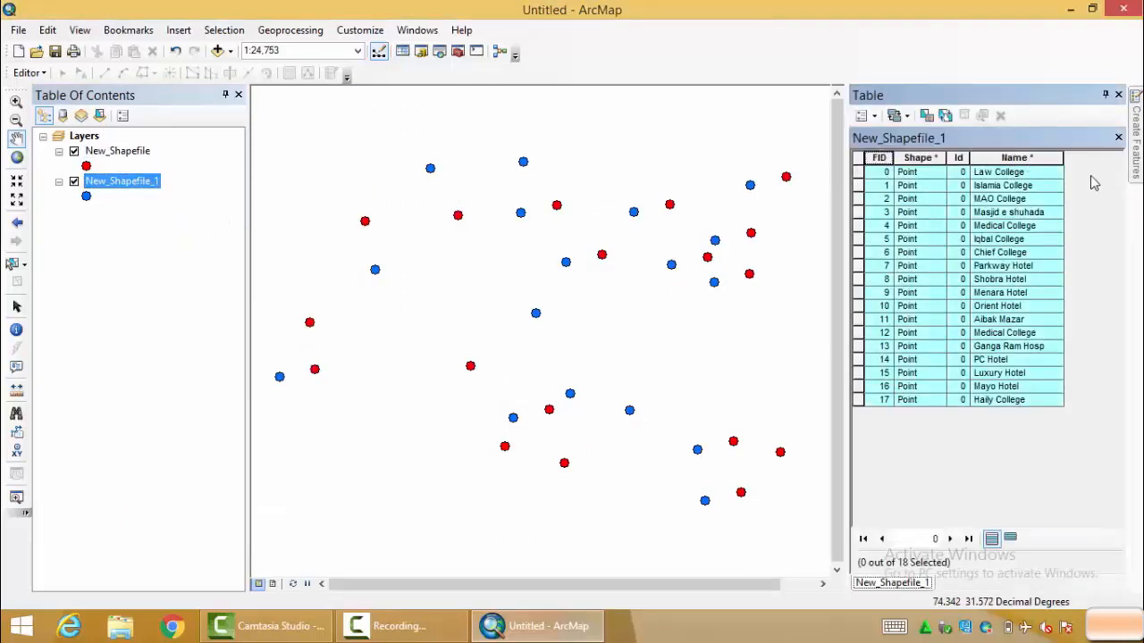
pyautogui.click(1003, 228)
pyautogui.click(1118, 95)
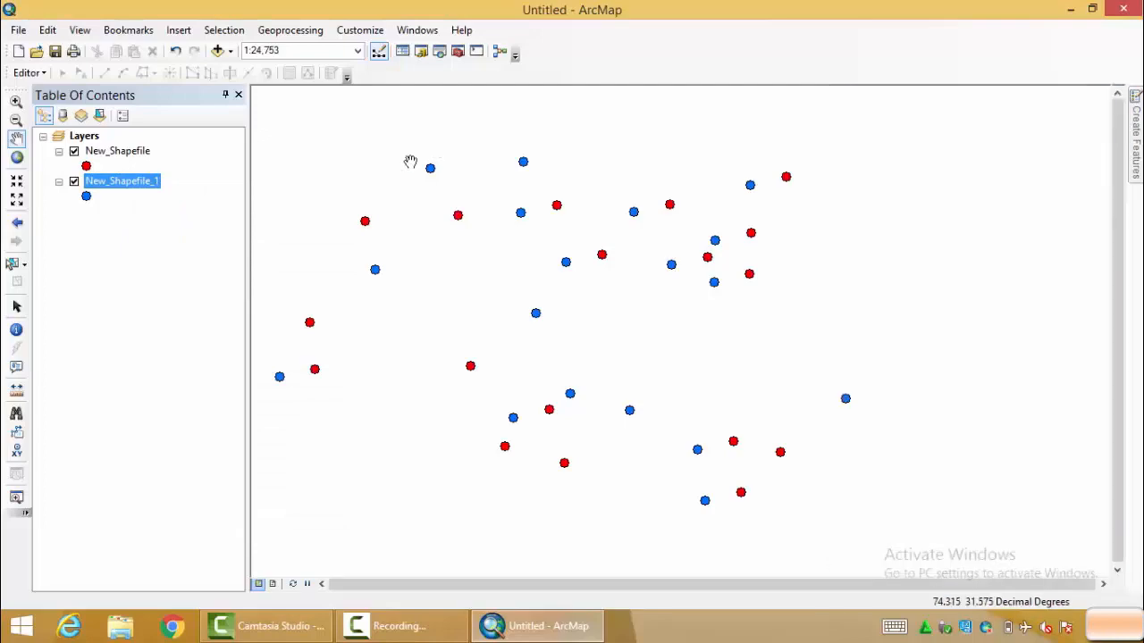
# Step: Join New_Shapefile's attributes to New_Shapefile_1 on the Name field, keeping all records and creating an index for the join field
pyautogui.rightClick(128, 184)
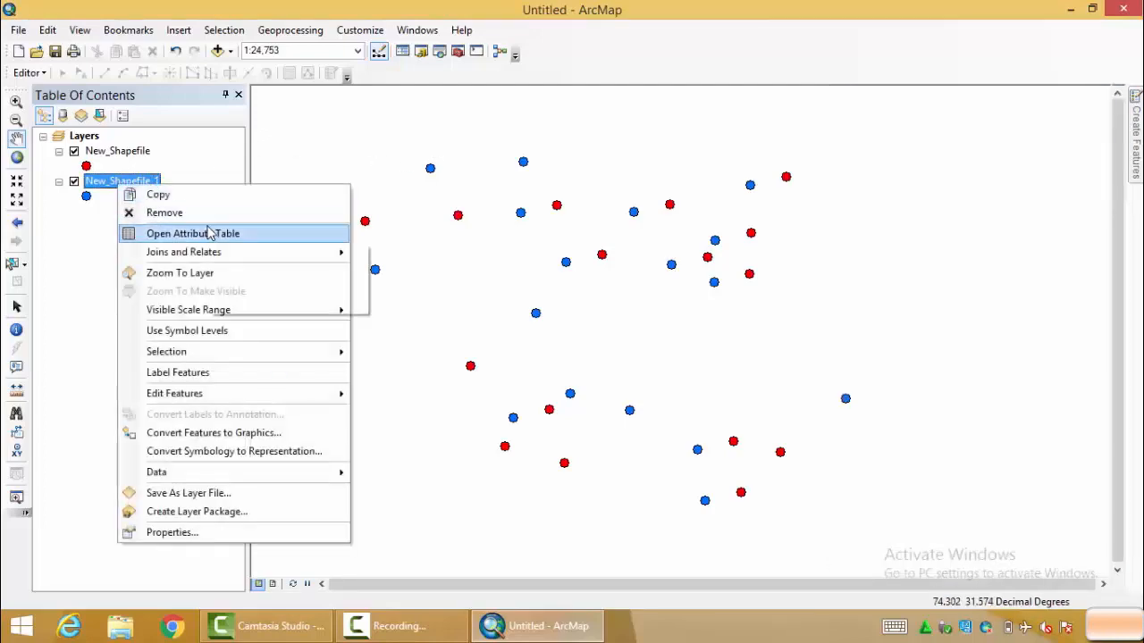
pyautogui.moveTo(263, 250)
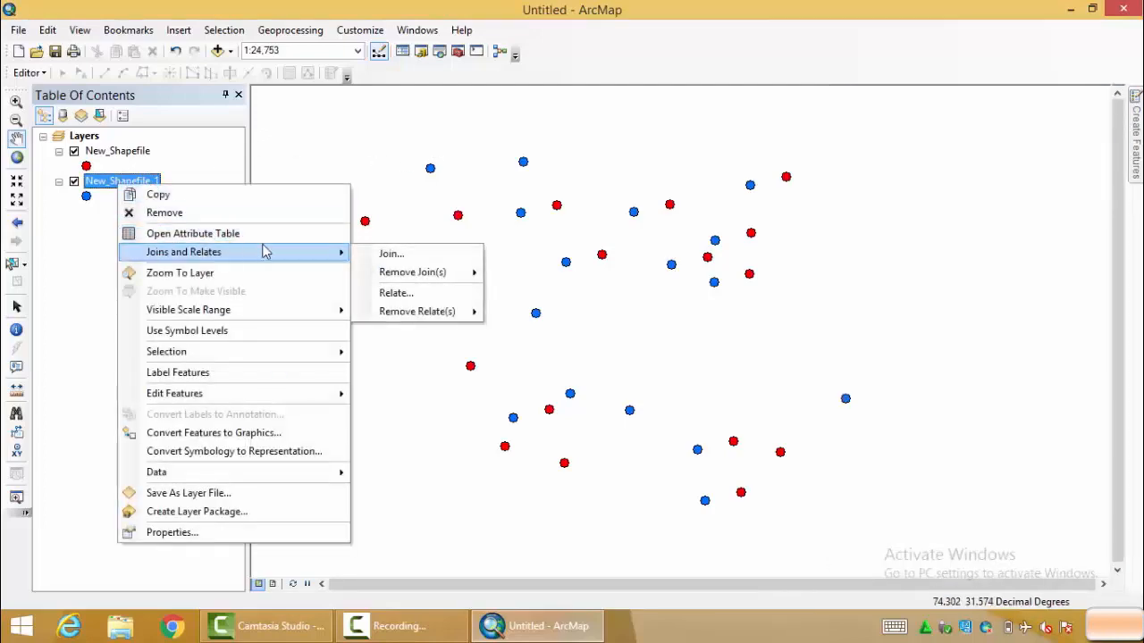
pyautogui.click(435, 259)
pyautogui.click(711, 194)
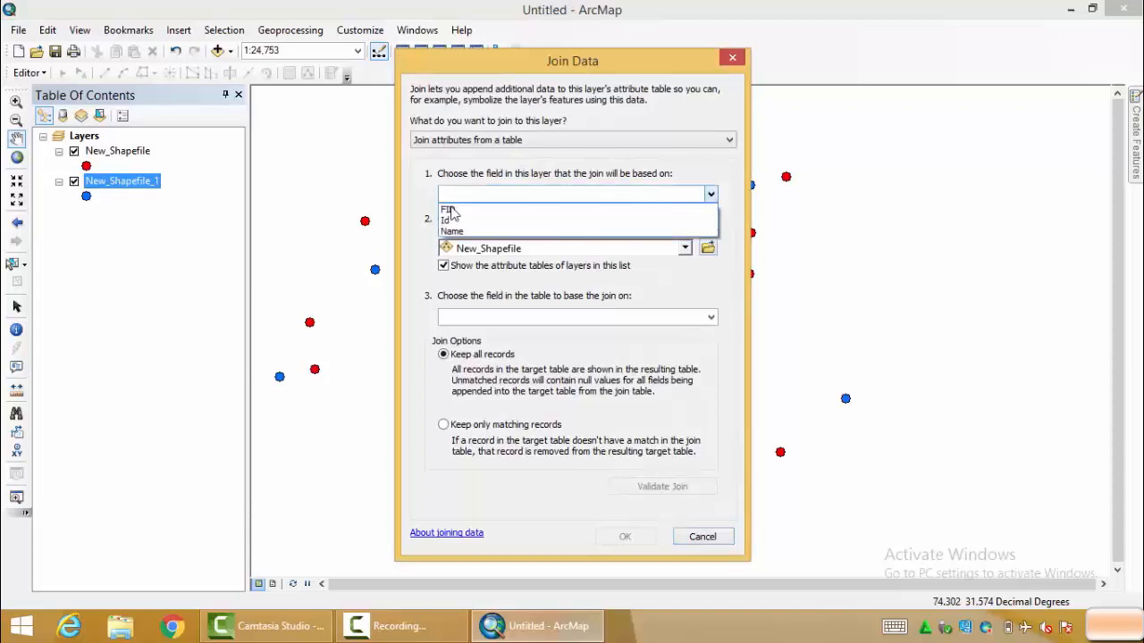
pyautogui.click(455, 231)
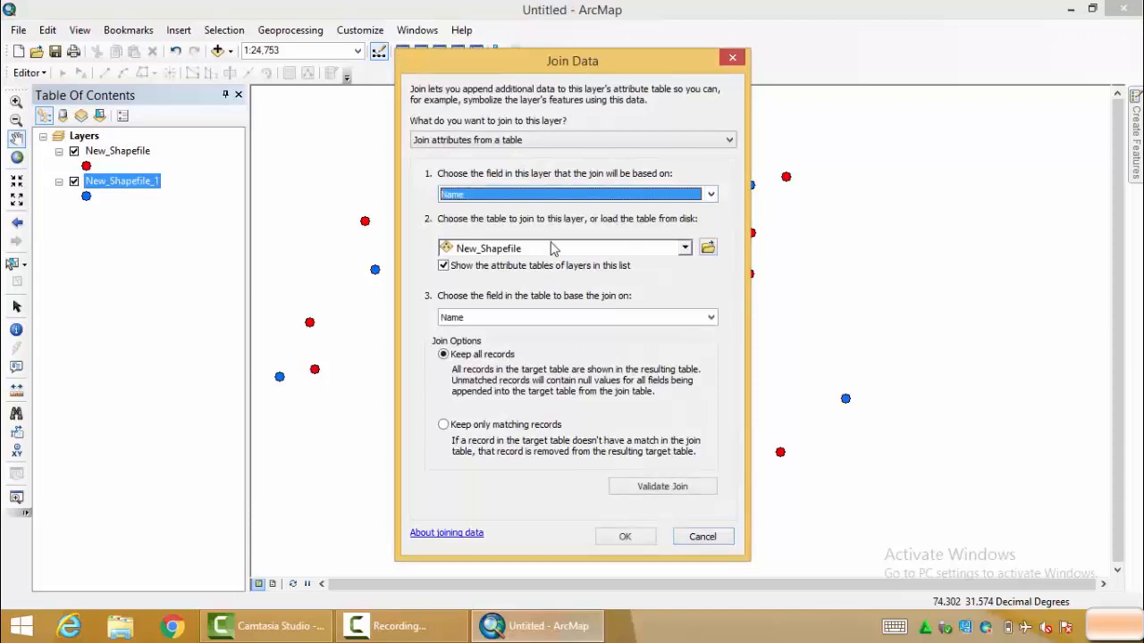
pyautogui.click(495, 250)
pyautogui.click(495, 252)
pyautogui.click(100, 150)
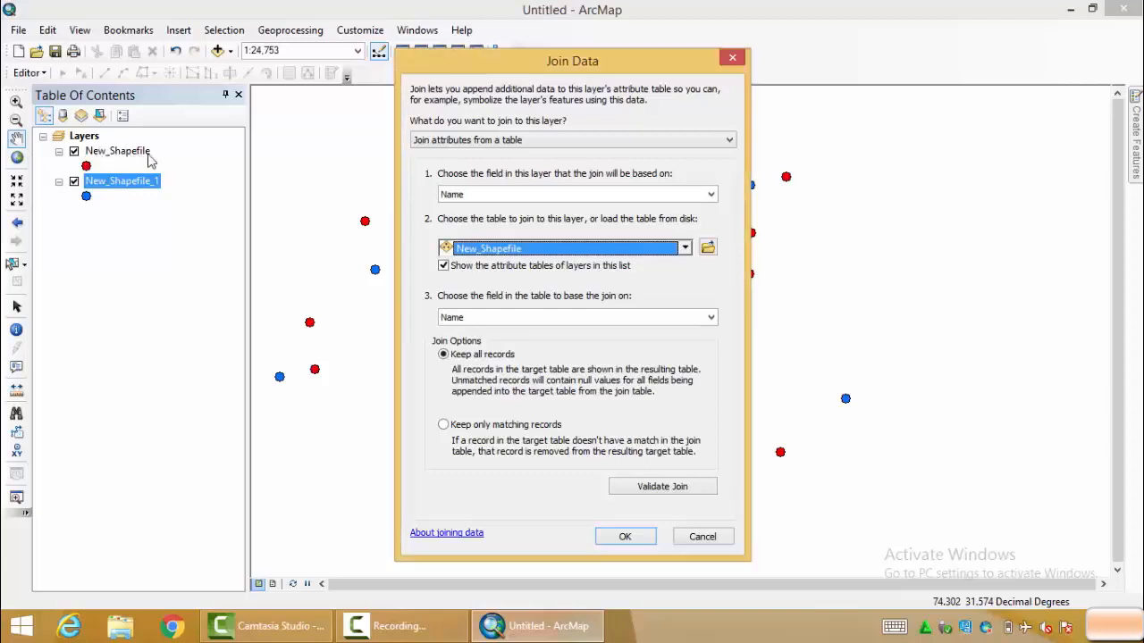
pyautogui.click(625, 538)
pyautogui.click(503, 330)
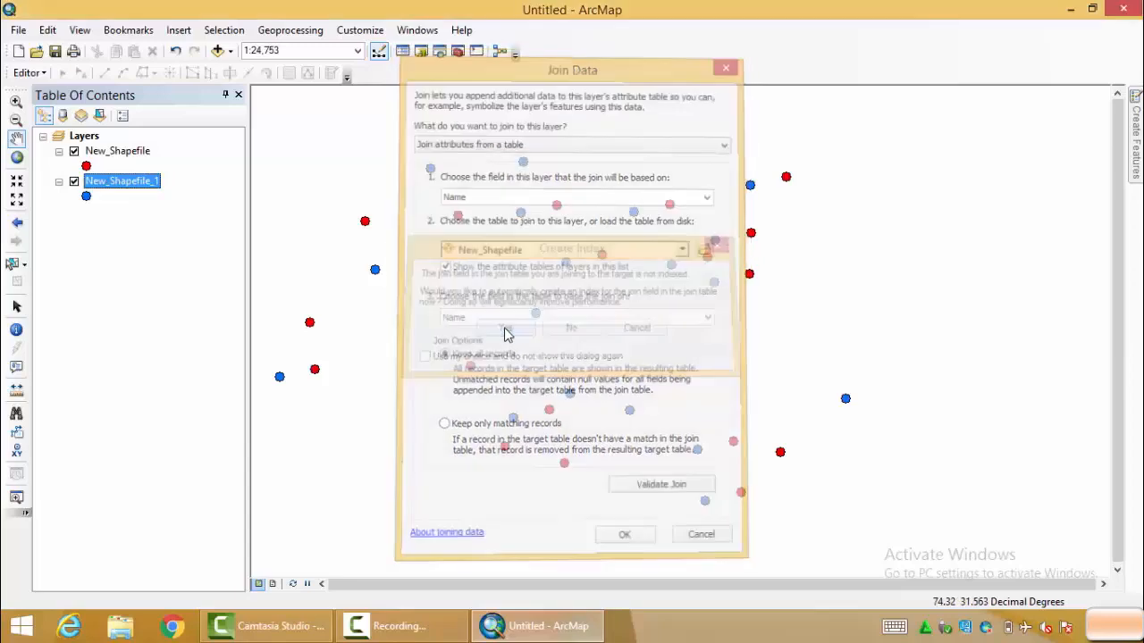
# Step: Open New_Shapefile_1's attribute table, widen it, and highlight the joined FID, Id and Name columns to examine them
pyautogui.rightClick(143, 188)
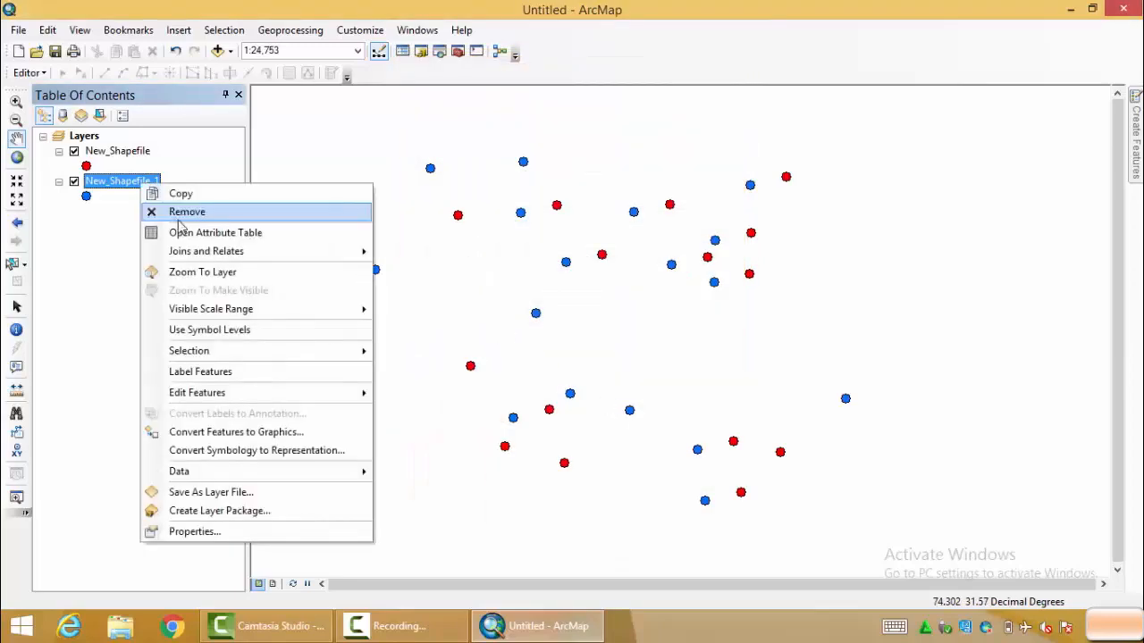
pyautogui.click(161, 230)
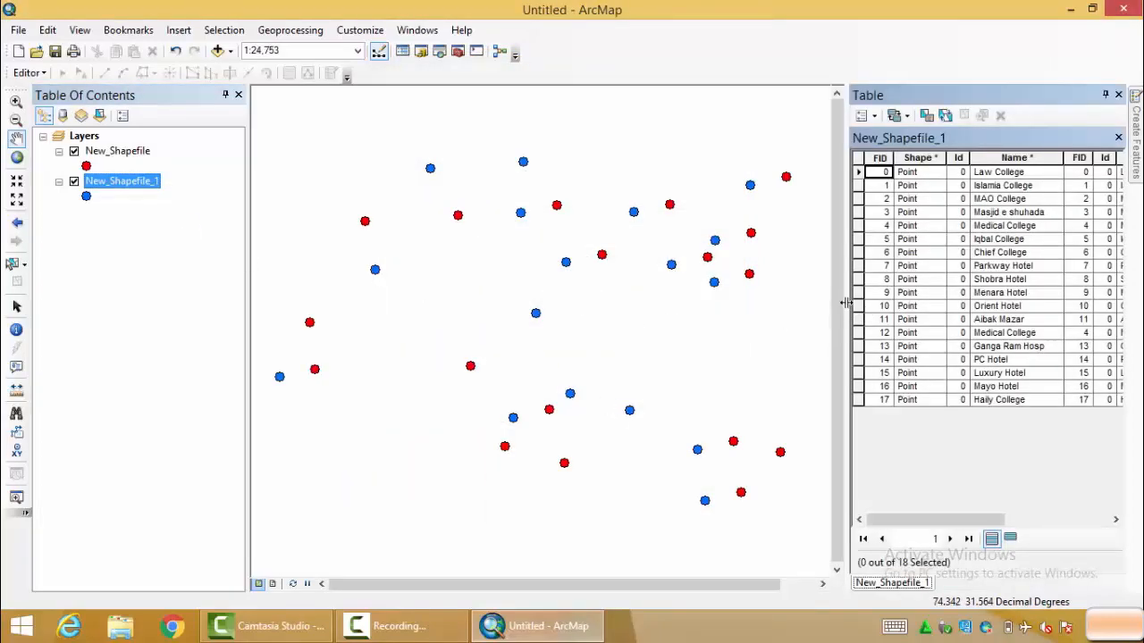
pyautogui.moveTo(845, 303); pyautogui.dragTo(543, 305)
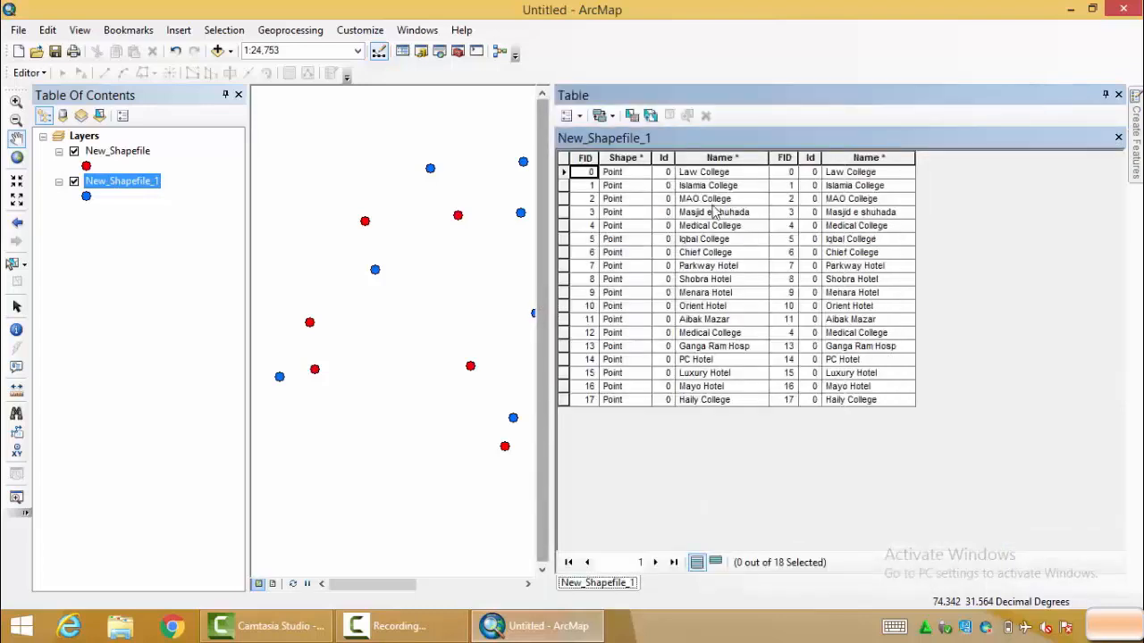
pyautogui.click(784, 157)
pyautogui.click(811, 158)
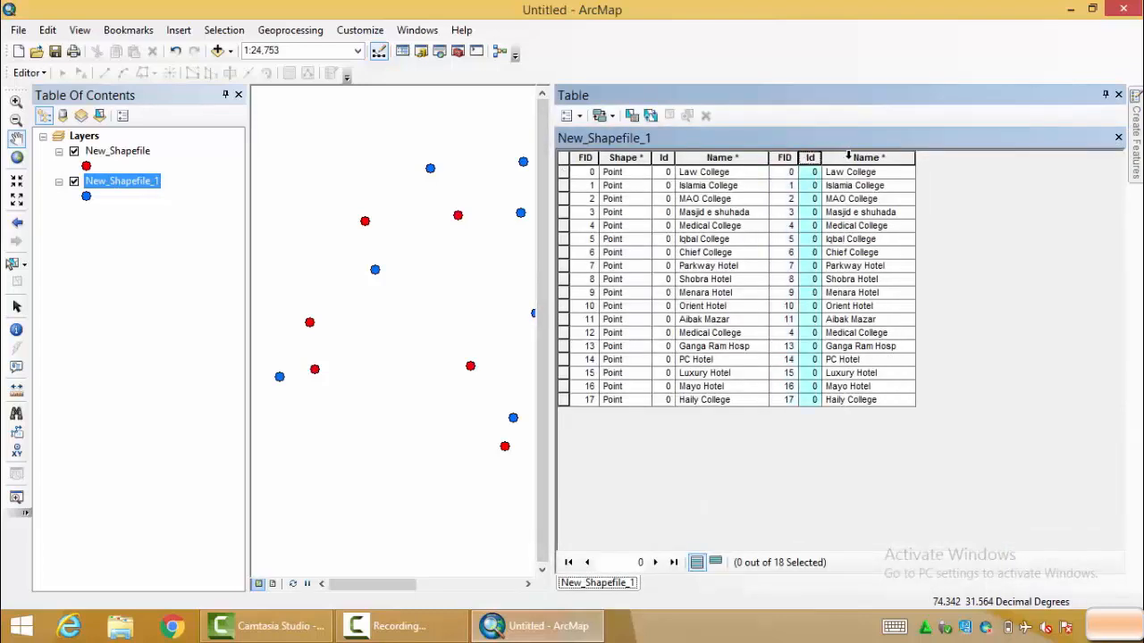
pyautogui.click(848, 158)
pyautogui.keyDown('shift'); pyautogui.click(784, 157); pyautogui.keyUp('shift')
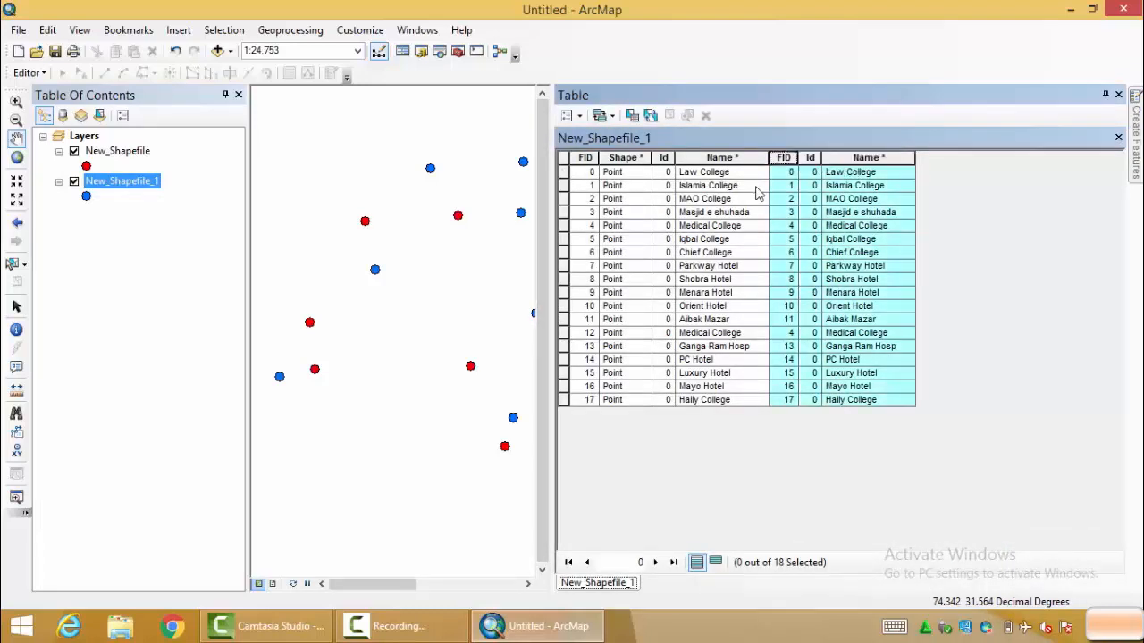